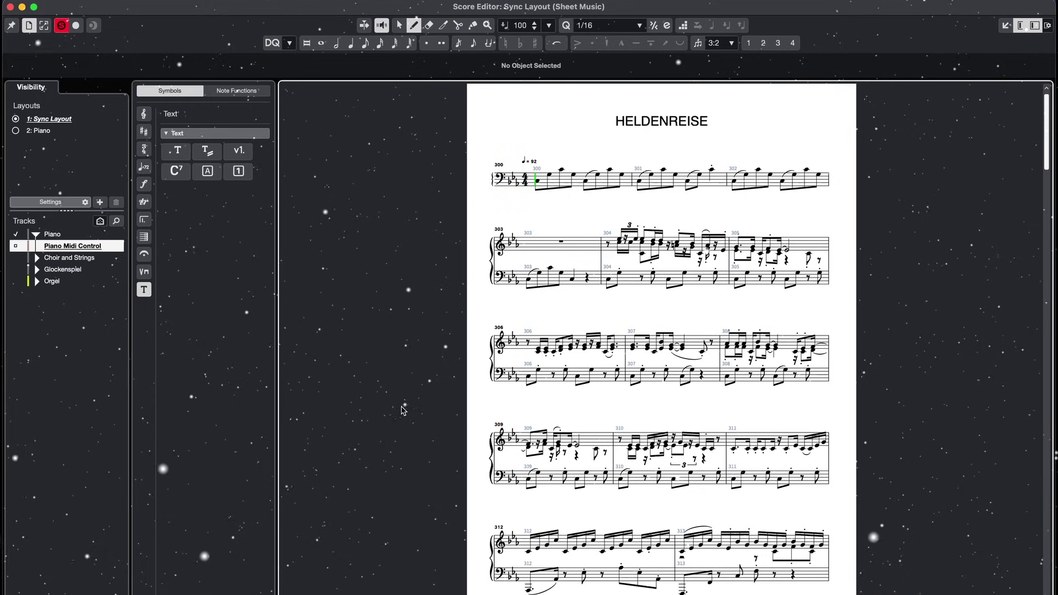
- Turn off Page View and move the bar 300 bass note up into the treble staff as a C
scroll(402, 411, down, 3)
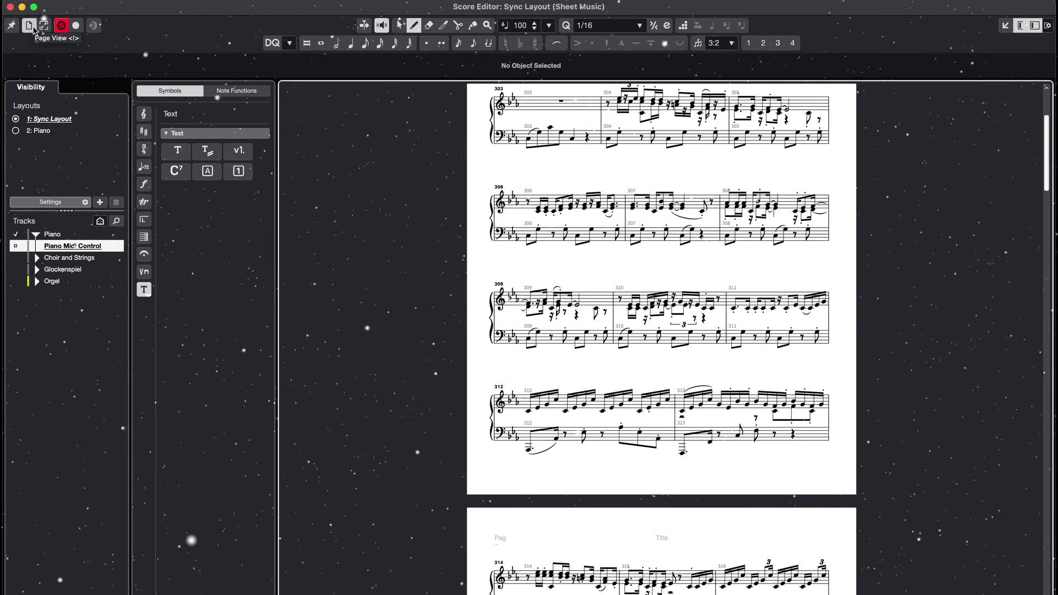
click(31, 26)
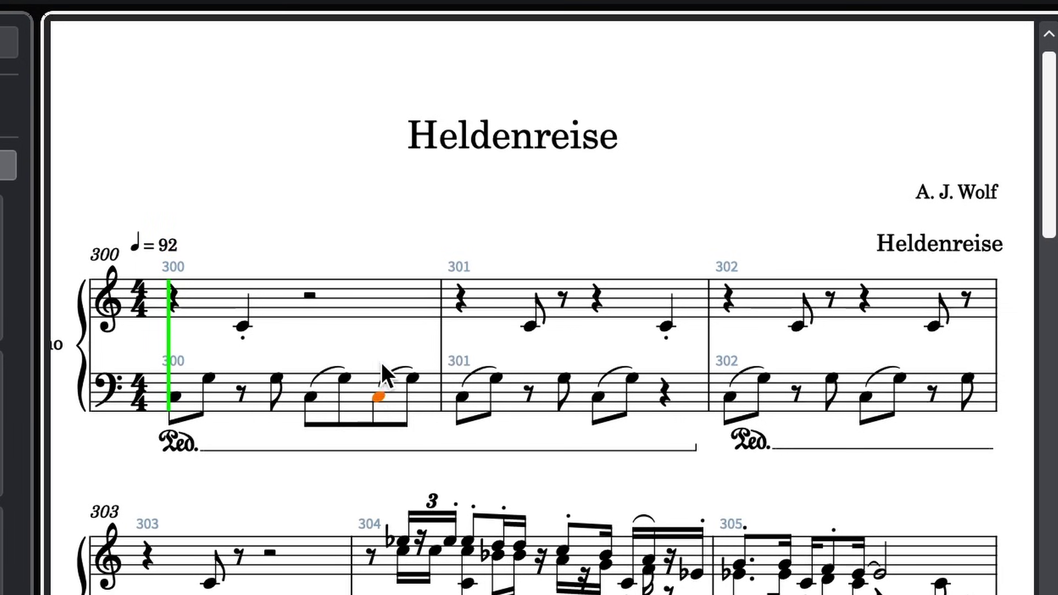
drag(382, 362, 237, 342)
click(794, 350)
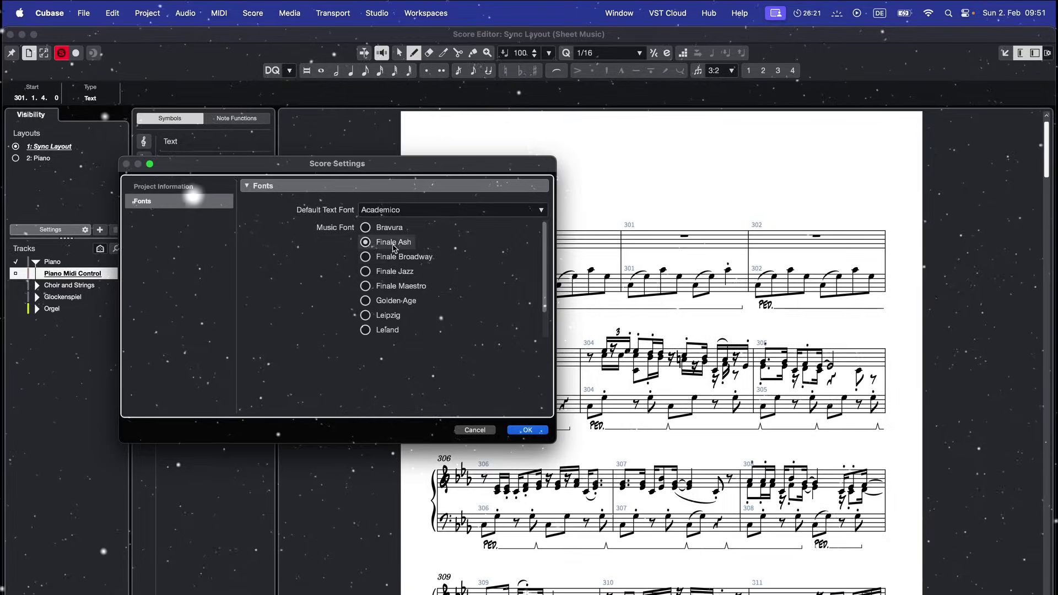
- Set the score font to Golden Age
click(388, 271)
click(393, 285)
click(388, 301)
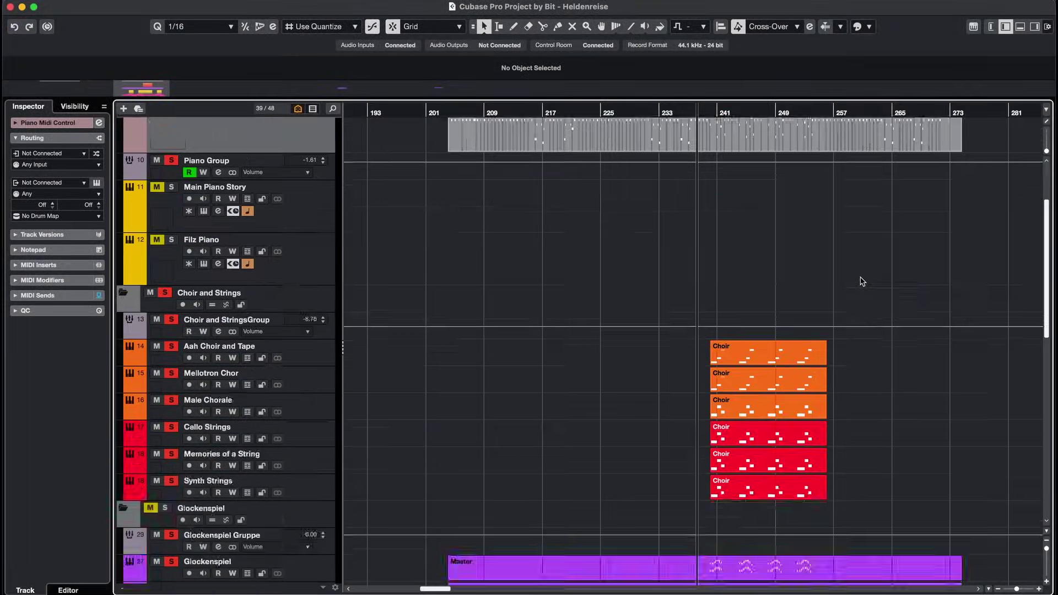
- Alt-drag a copy of the Master part on the Piano Midi Control track to bar 305
scroll(643, 314, right, 5)
scroll(643, 314, down, 5)
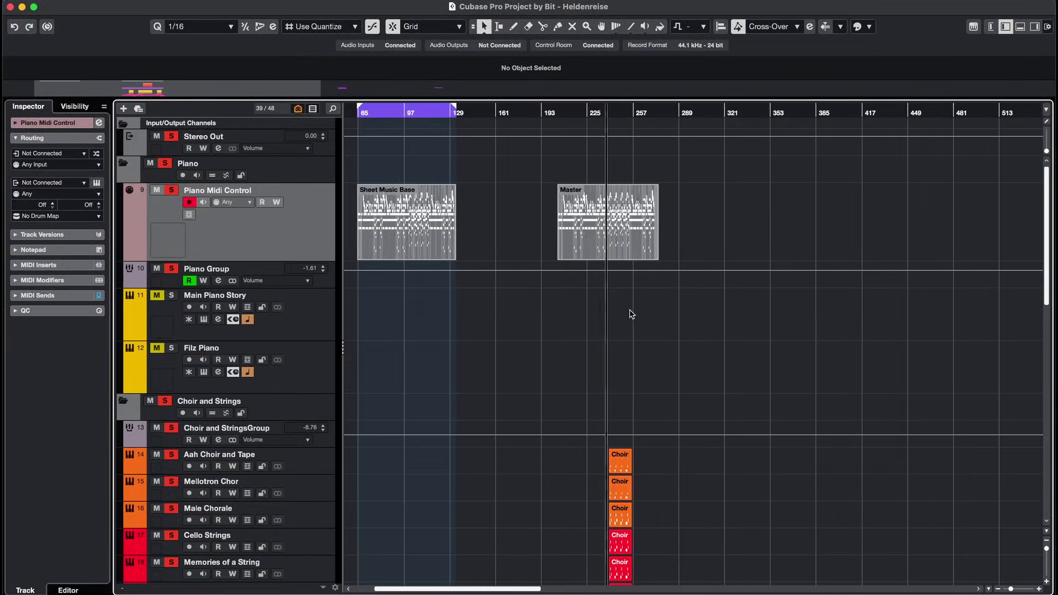
scroll(662, 312, up, 3)
scroll(670, 311, up, 1)
click(582, 232)
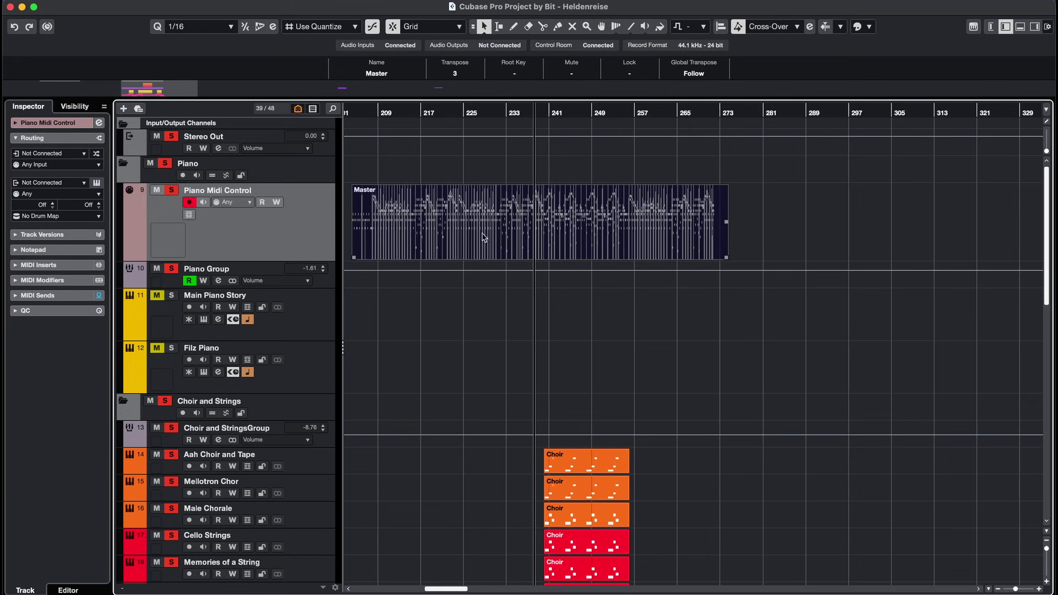
key(alt)
drag(408, 234, 955, 235)
key(alt+s)
- Rename the copy 'Sheet Music' and open it with Cmd+R
click(403, 72)
text(Sheet Music)
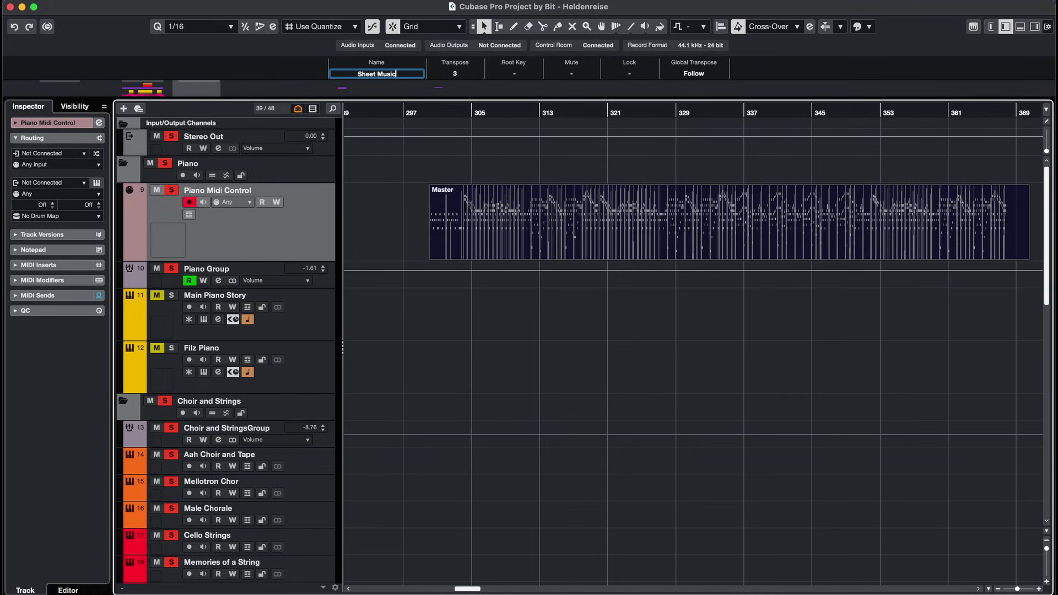
key(Return)
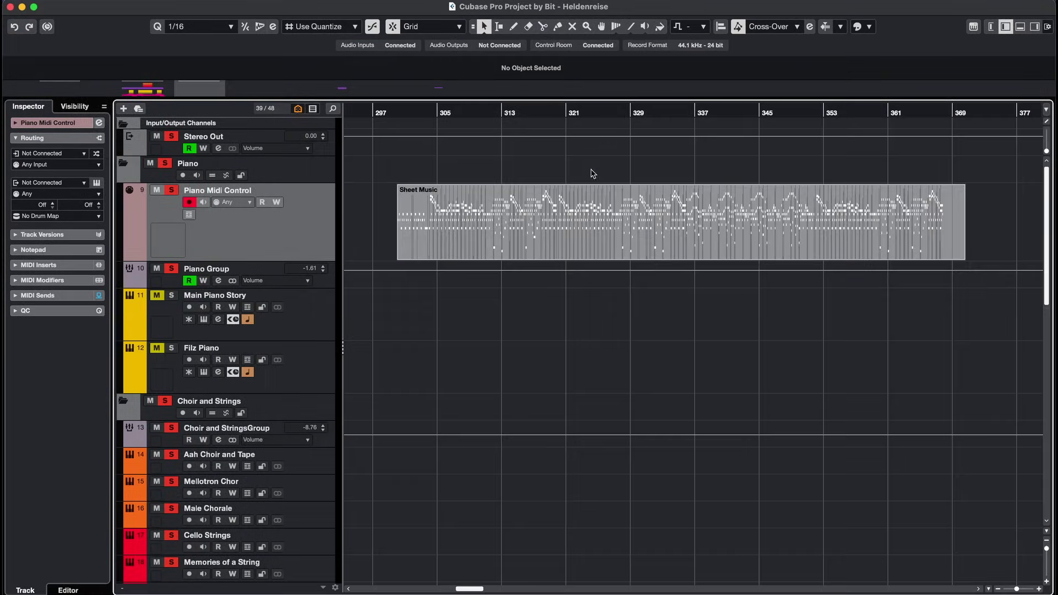
click(587, 194)
key(super+r)
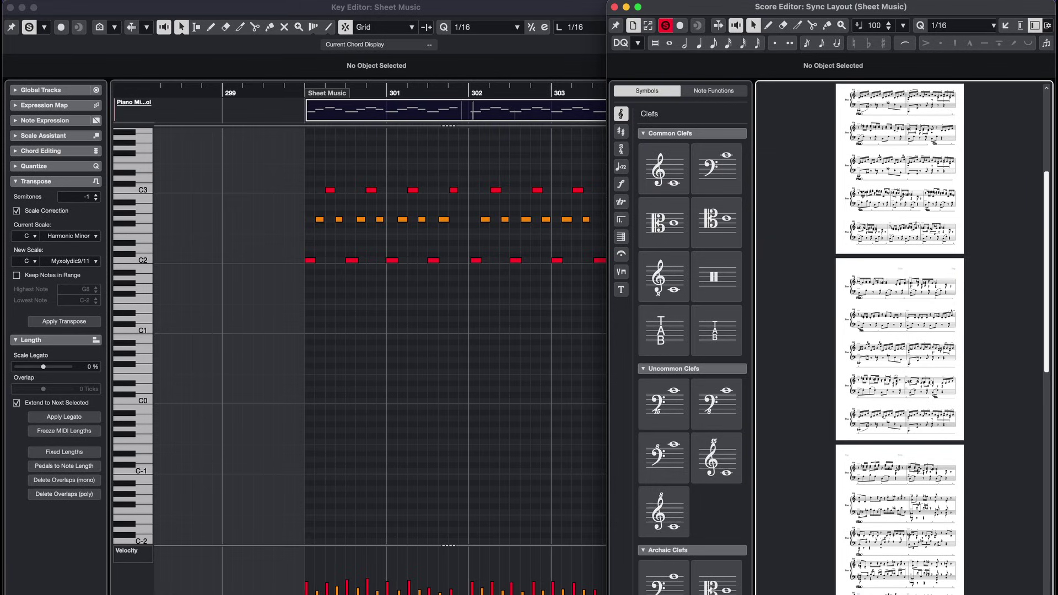
- Enlarge the score page, then select the opening-bar and bar 304 melody notes in the Key Editor
key(h)
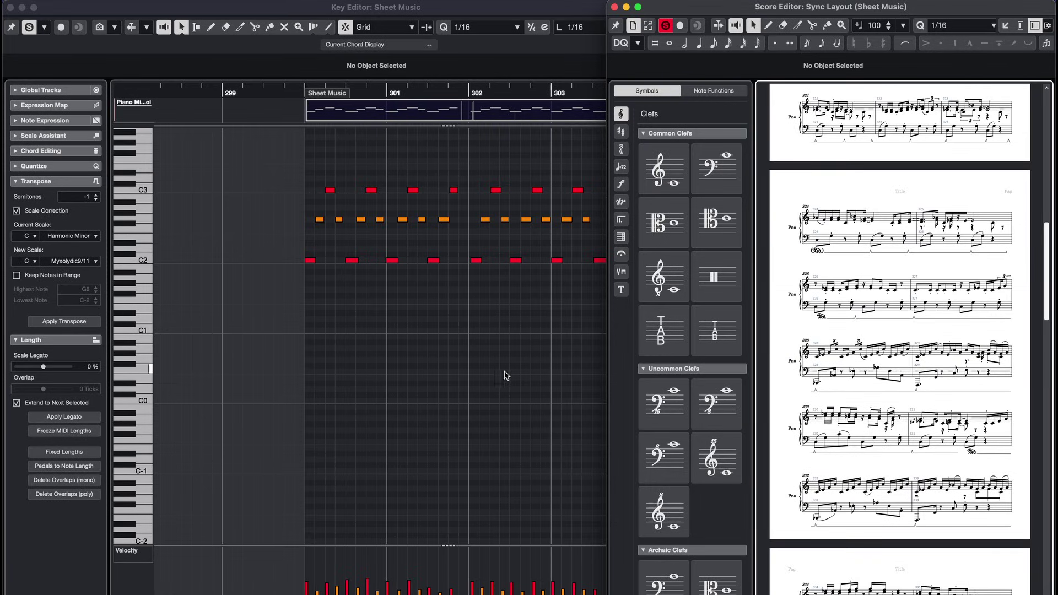
click(520, 378)
scroll(858, 281, up, 10)
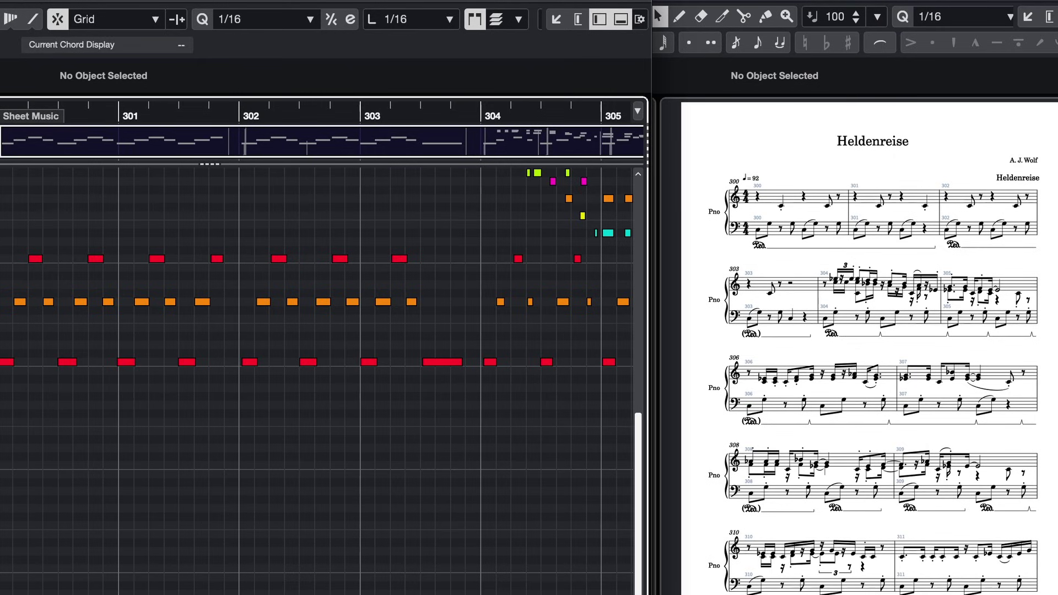
drag(1, 196, 600, 485)
scroll(532, 468, up, 5)
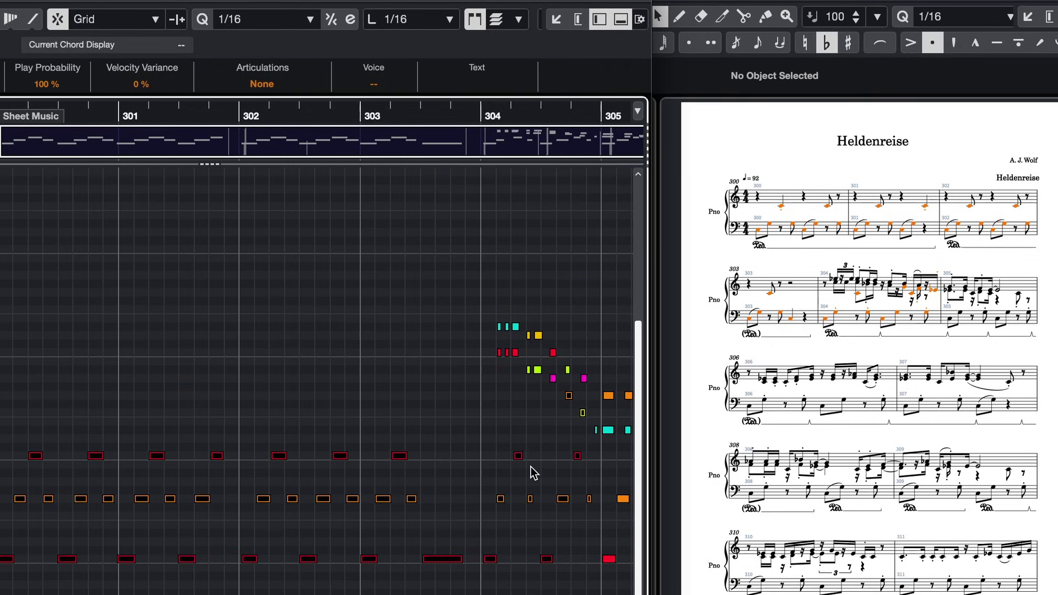
drag(439, 301, 582, 399)
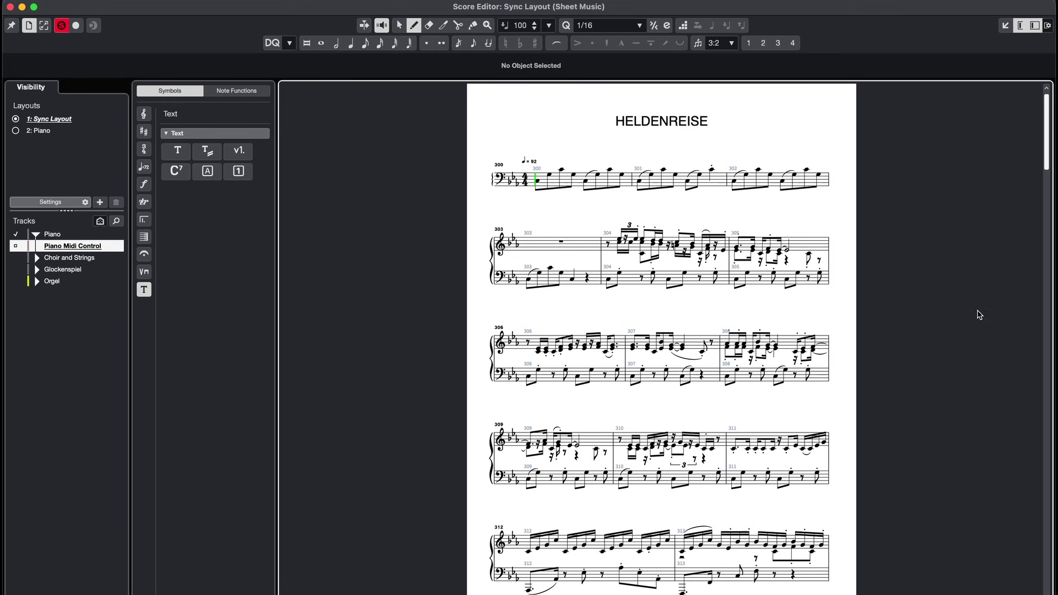
- Try the Full Screen score layout, then return to Page View and scroll through the pages
scroll(979, 315, down, 5)
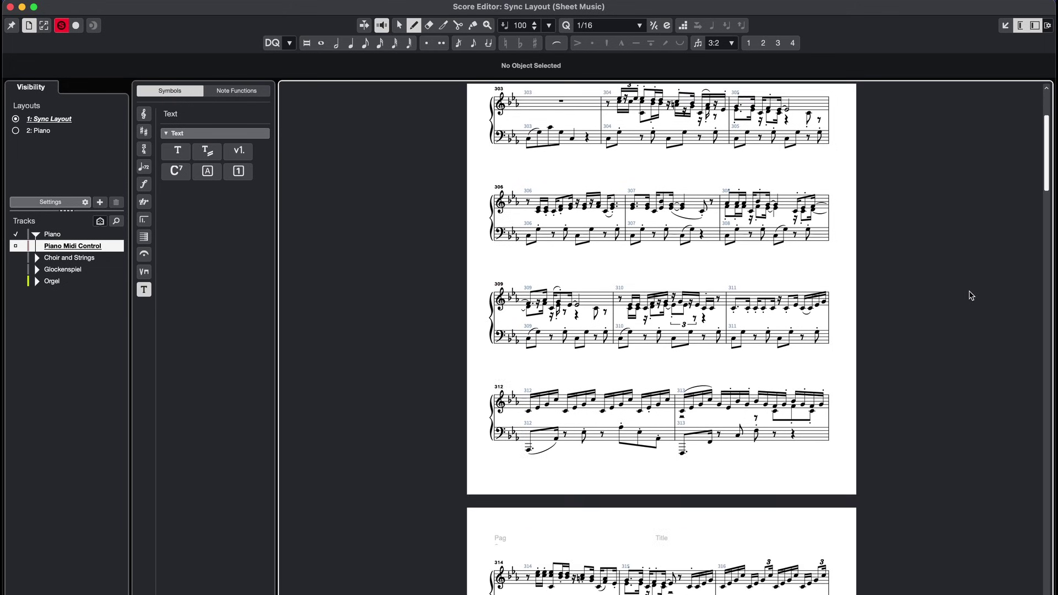
click(44, 26)
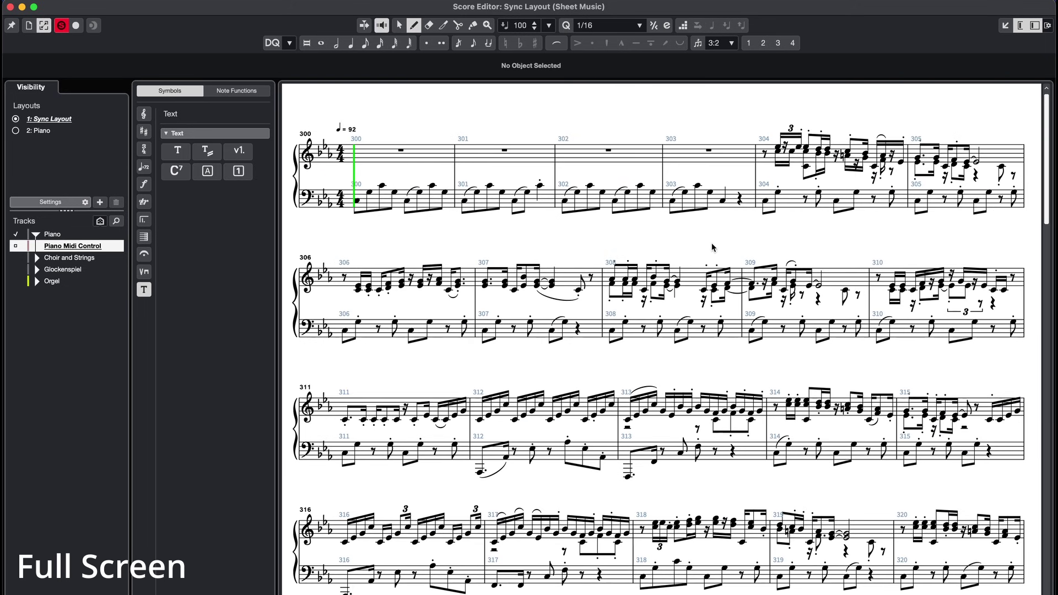
scroll(726, 248, down, 7)
scroll(729, 243, down, 7)
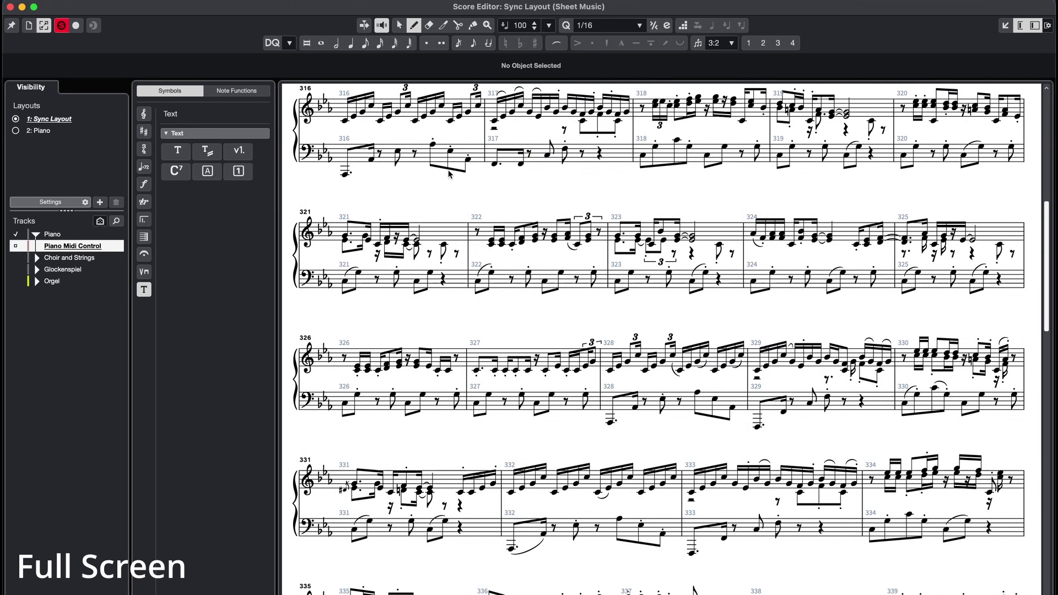
click(30, 26)
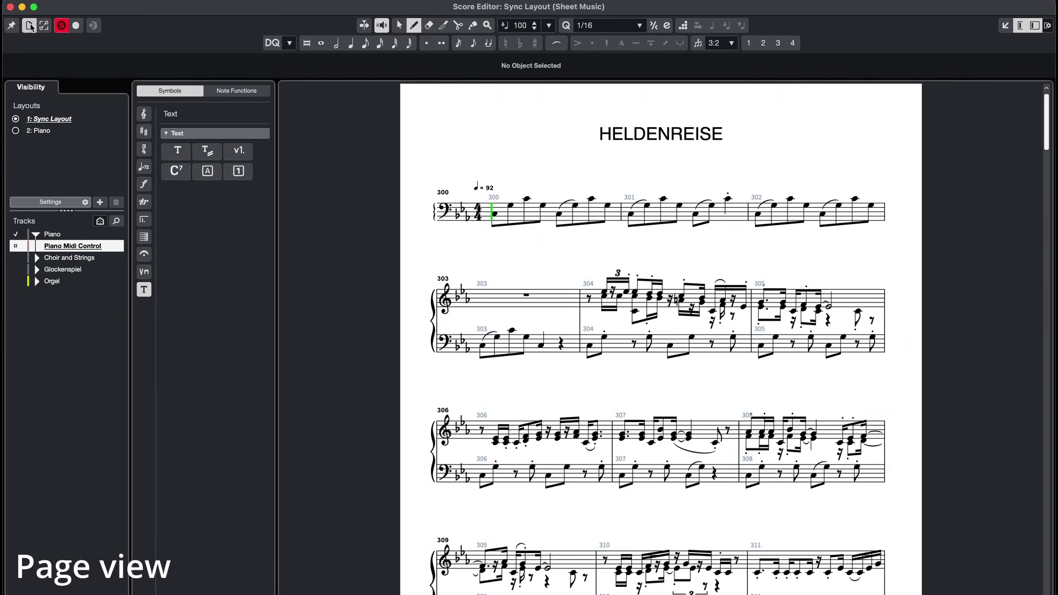
scroll(520, 266, down, 6)
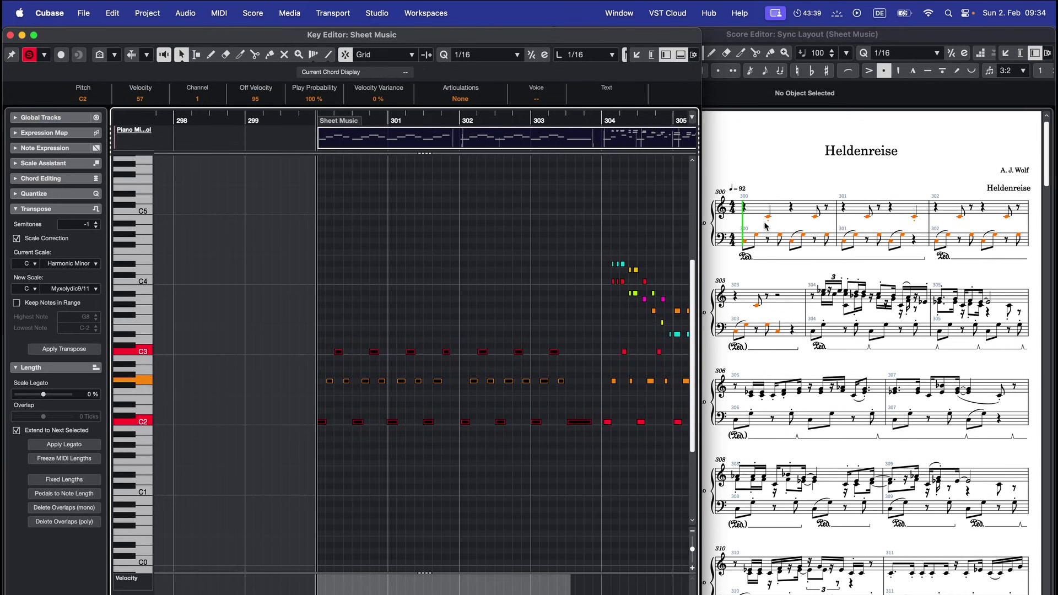
- Move the C3 notes of the opening bars to the bass staff with Cross Staff > Move to Staff Below
click(817, 225)
drag(816, 232, 816, 236)
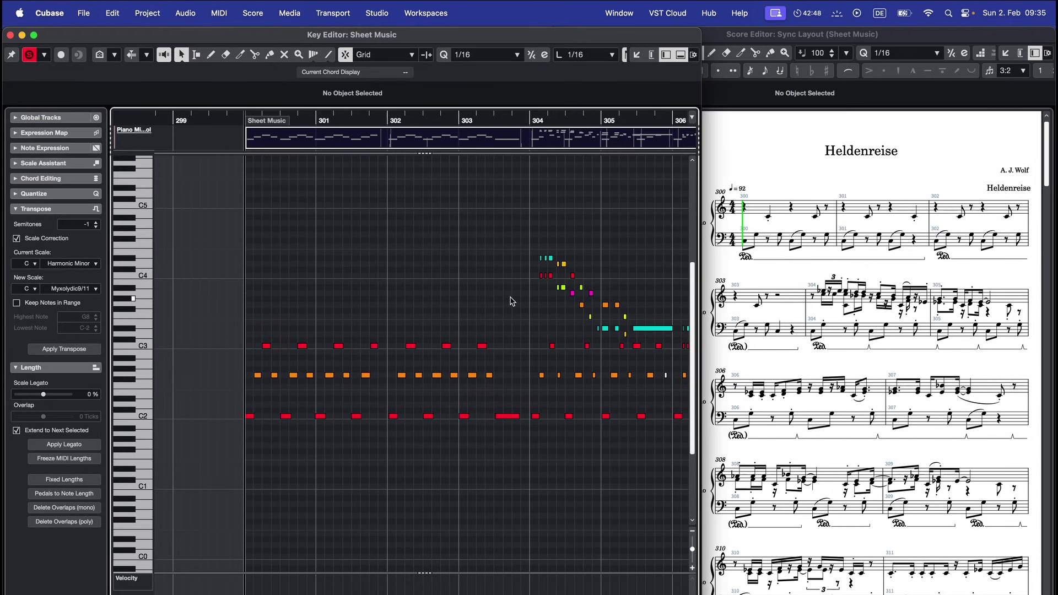
drag(510, 299, 257, 353)
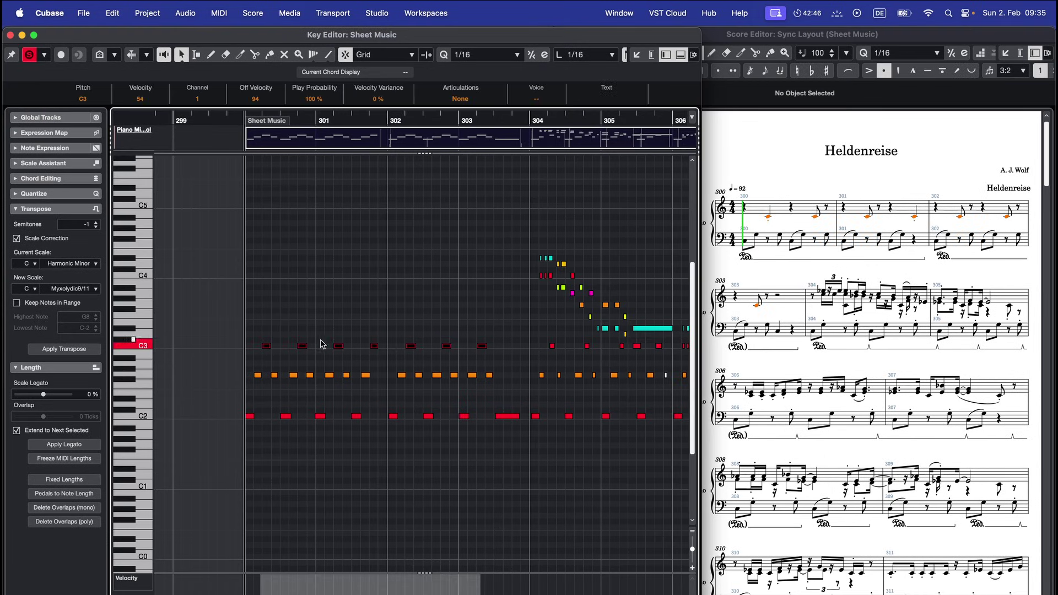
click(770, 40)
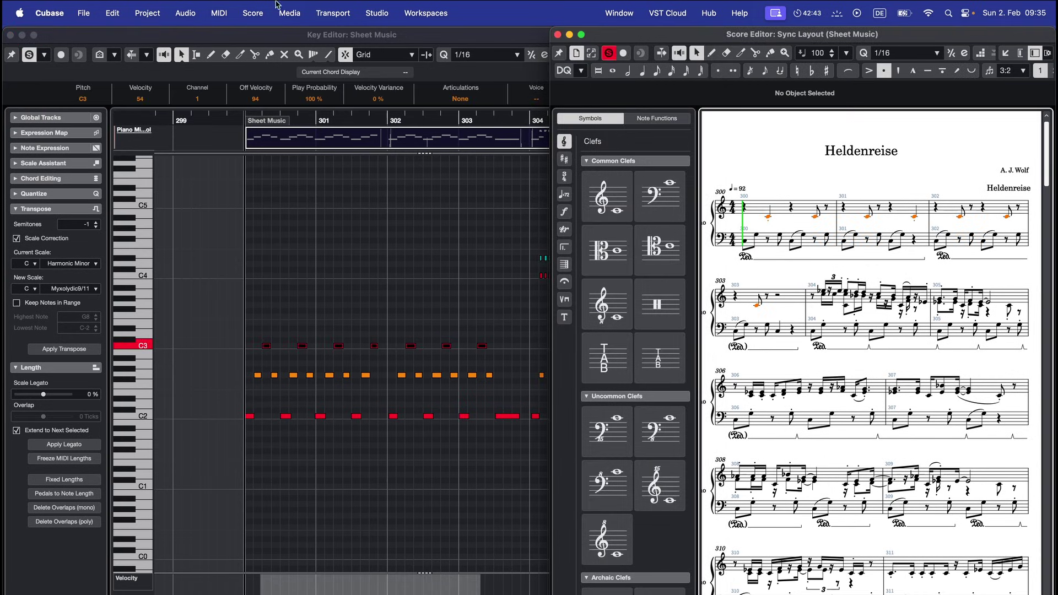
click(251, 10)
mouse_move(278, 190)
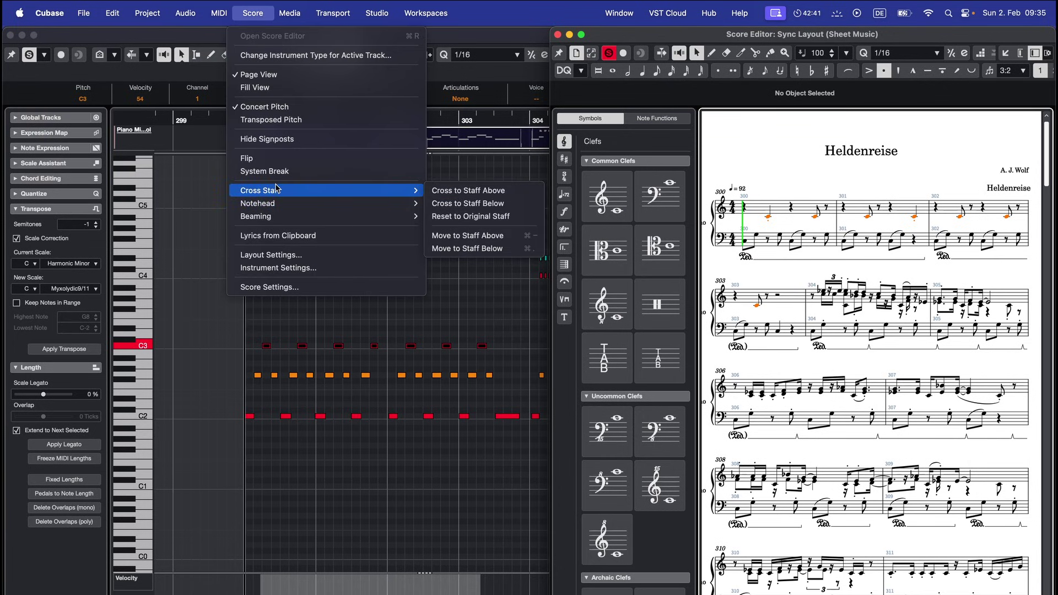
click(487, 250)
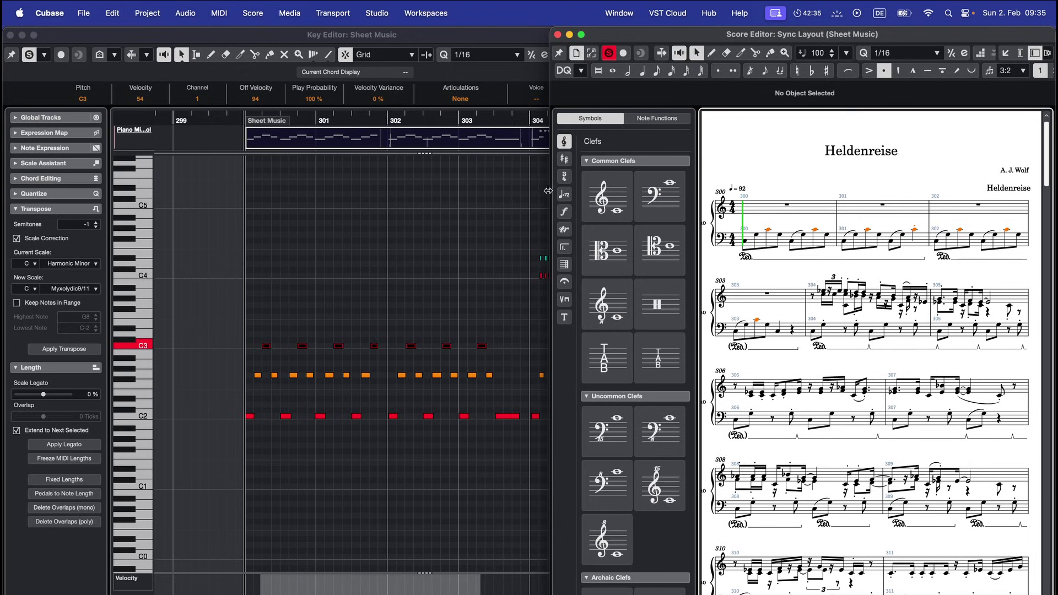
- Search Edit > Key Commands for 'staff' to review the Cross Staff commands
click(287, 34)
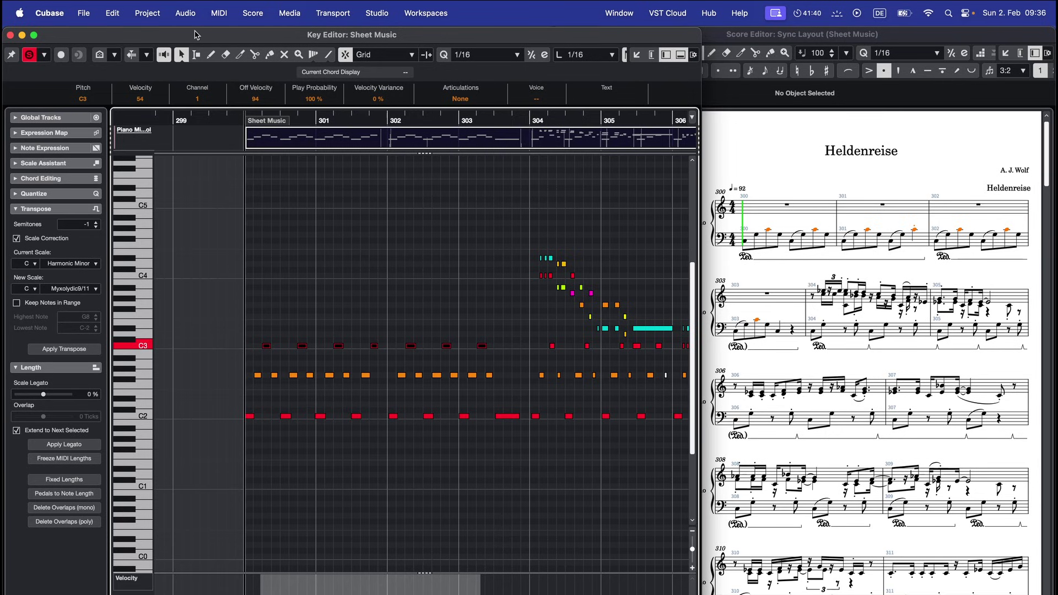
click(112, 13)
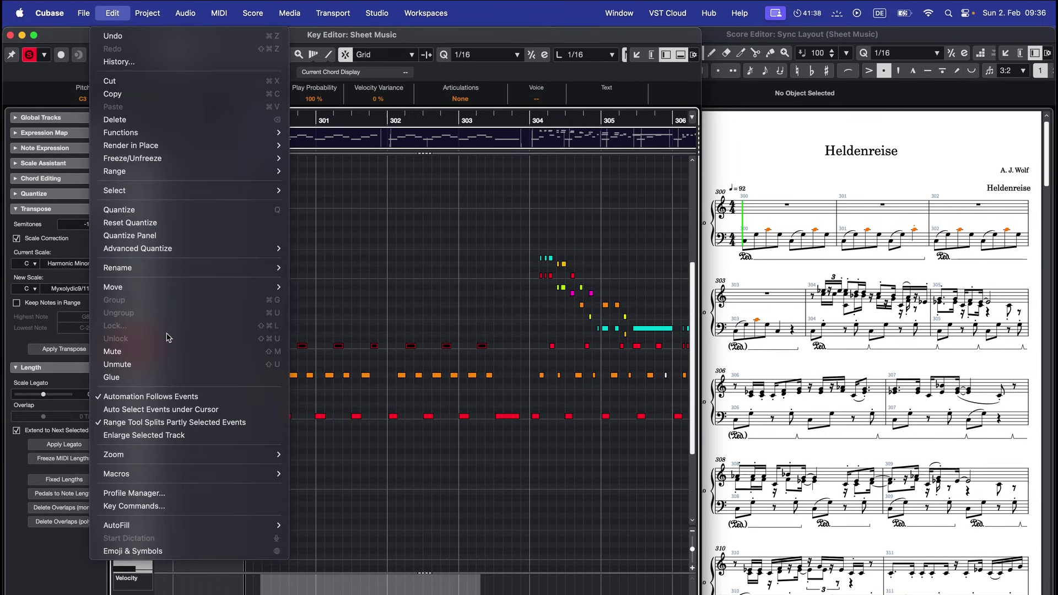
click(166, 506)
click(491, 110)
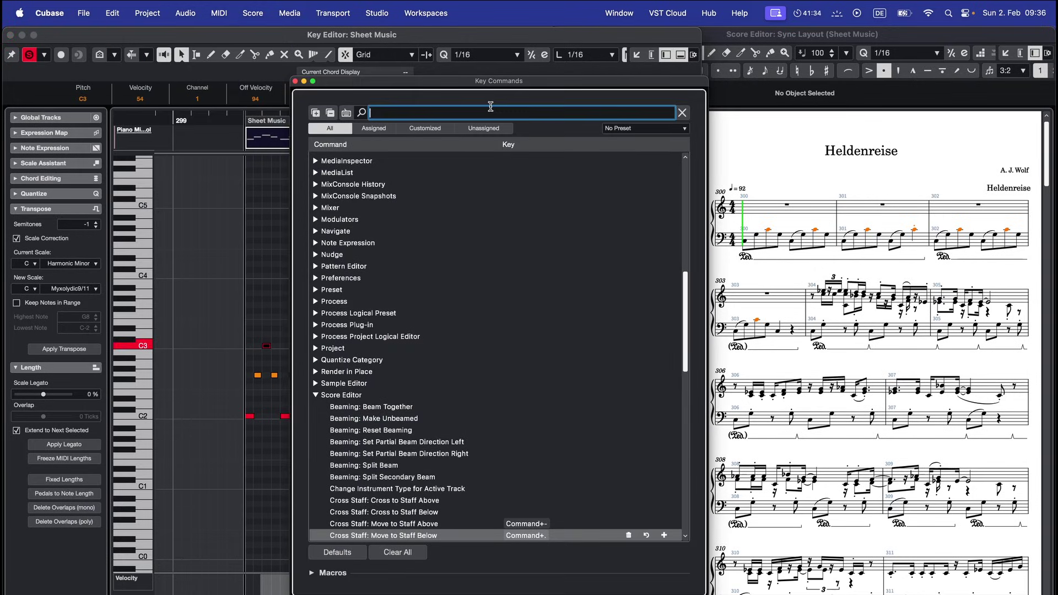
text(staff)
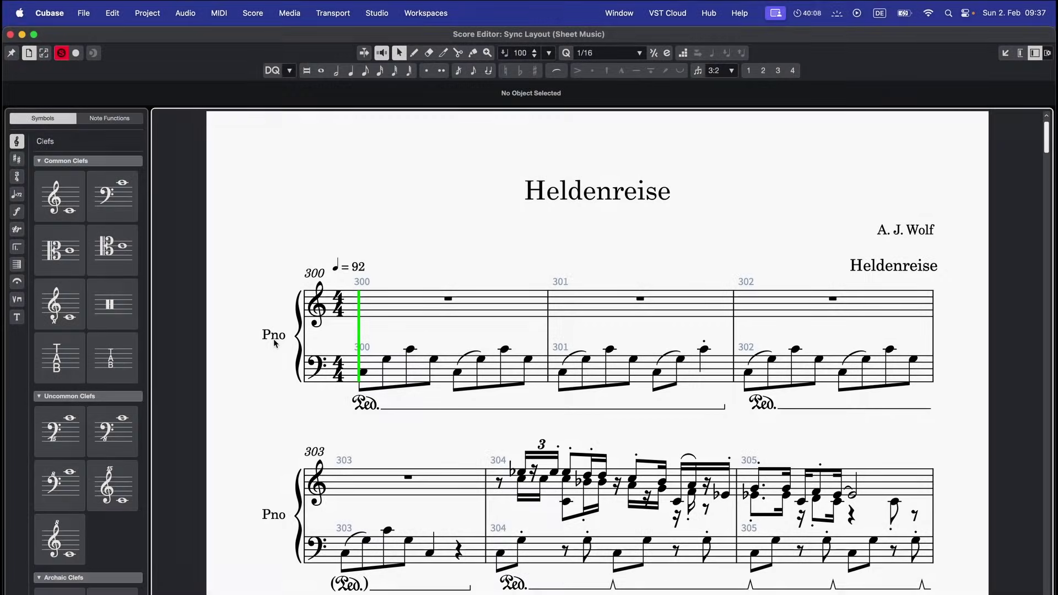
- Set Staff Labels on First and Subsequent System to None in the Sync Layout's Staves and Systems settings
scroll(274, 379, down, 15)
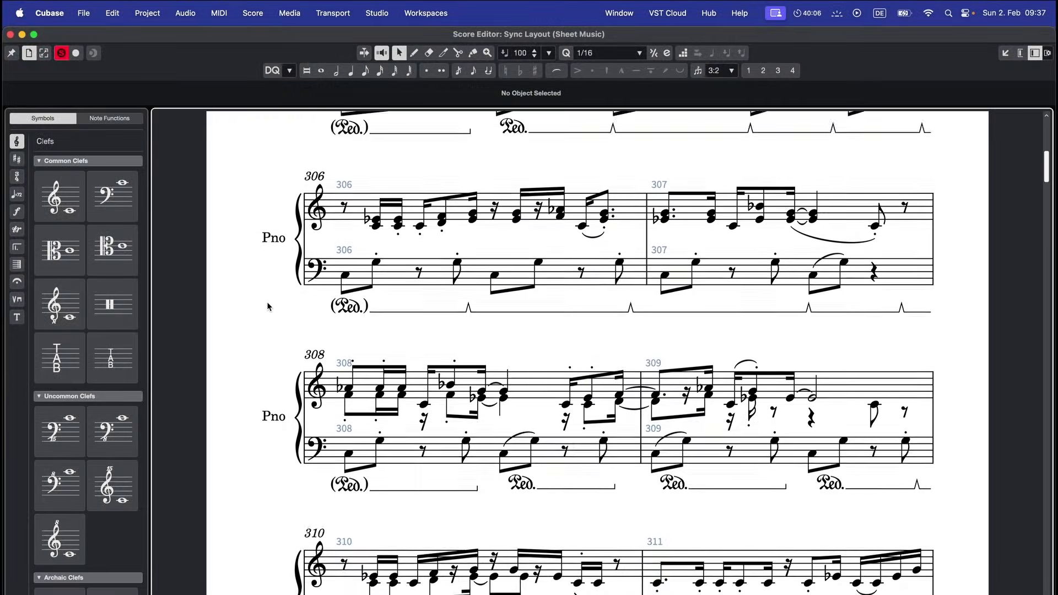
scroll(267, 302, down, 20)
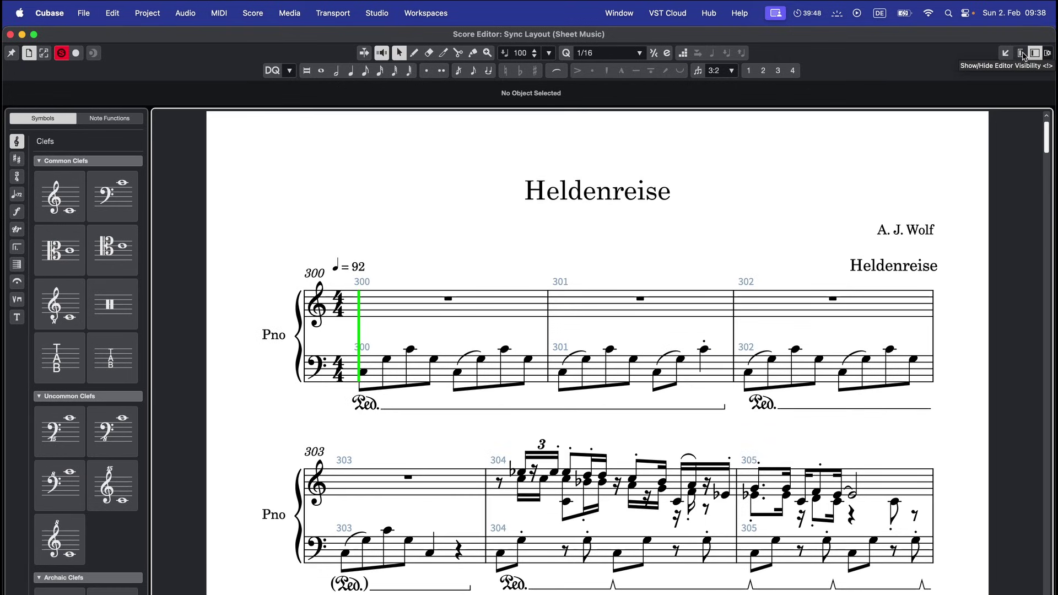
click(1022, 53)
click(50, 229)
click(533, 224)
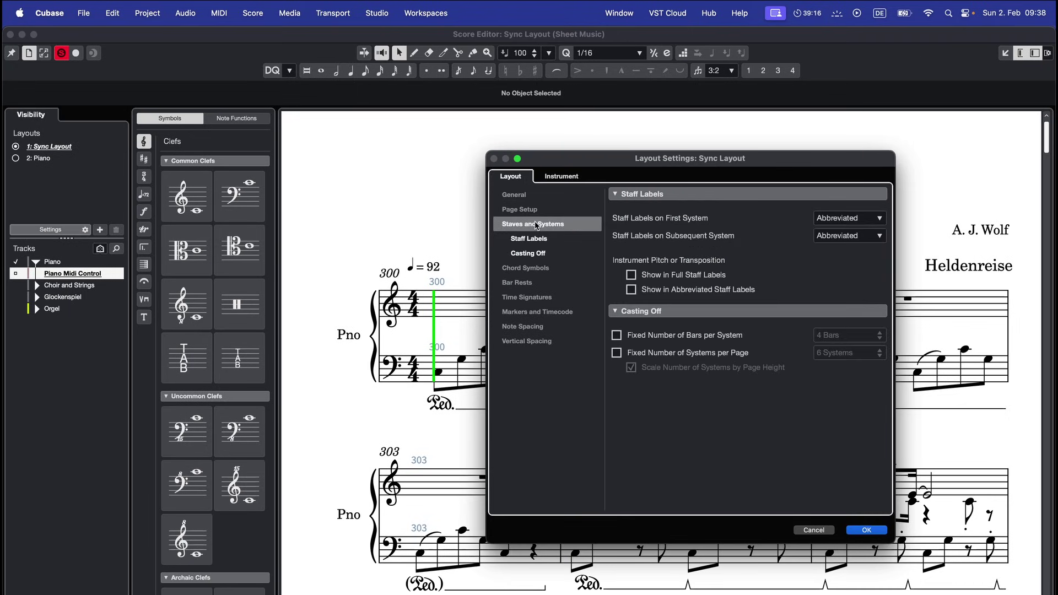
click(839, 219)
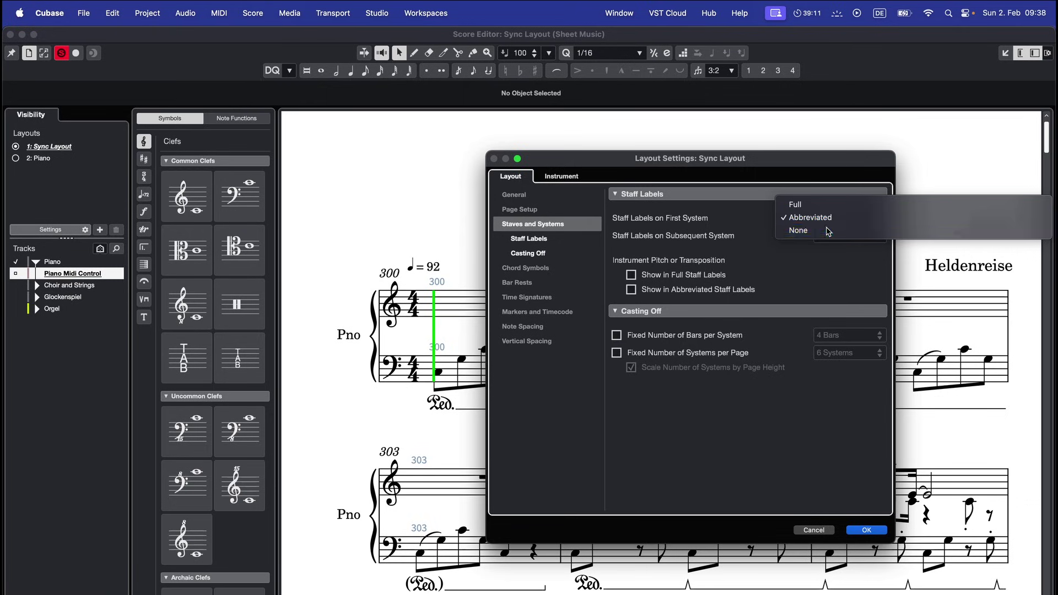
click(830, 231)
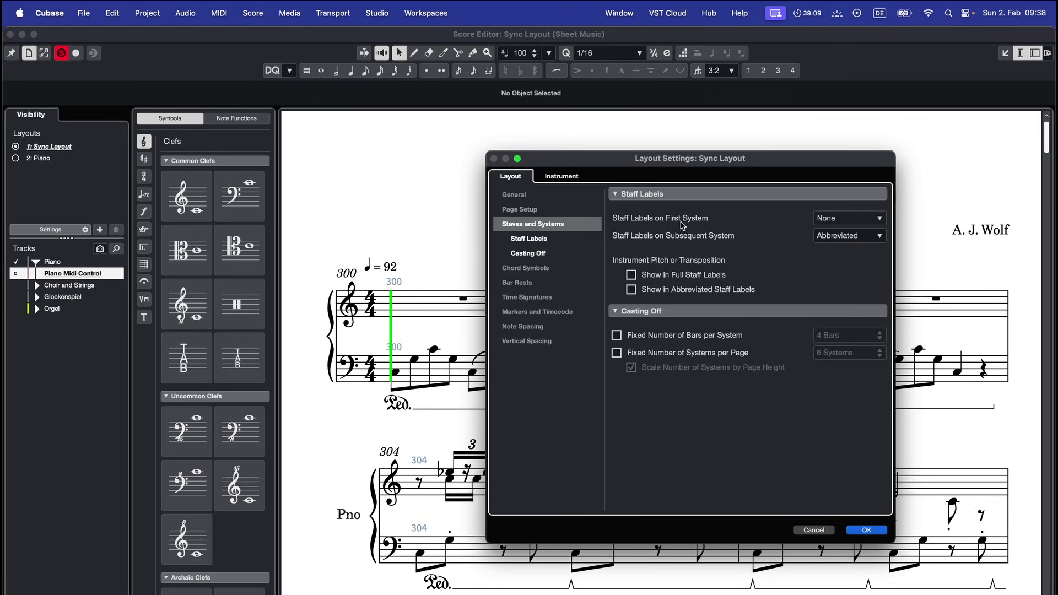
click(853, 234)
click(837, 251)
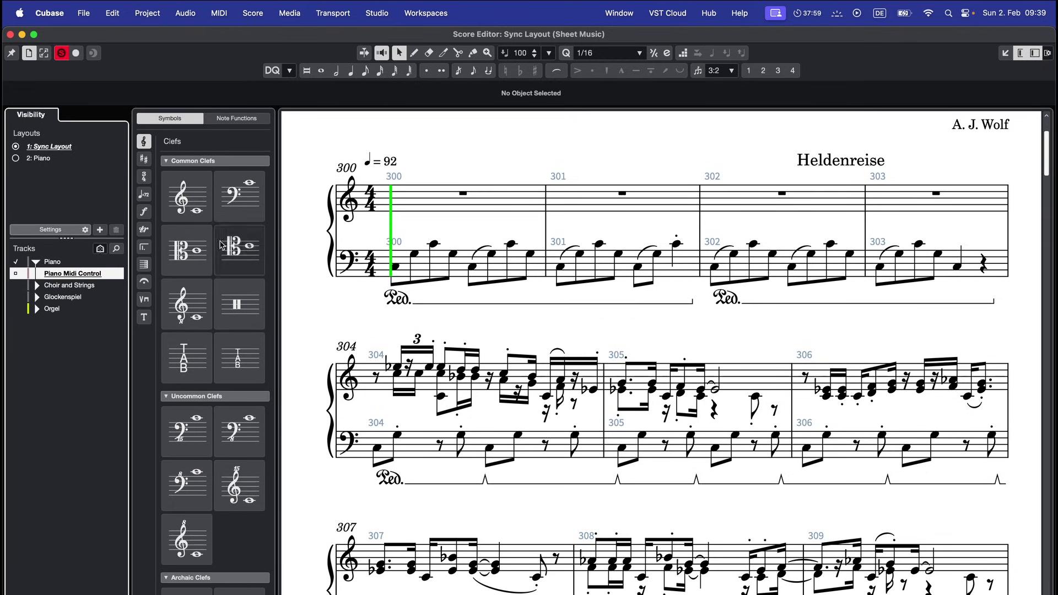
- Raise Default Space for 1/4 Note to 6 1/4 Spaces under Note Spacing and apply it
click(61, 229)
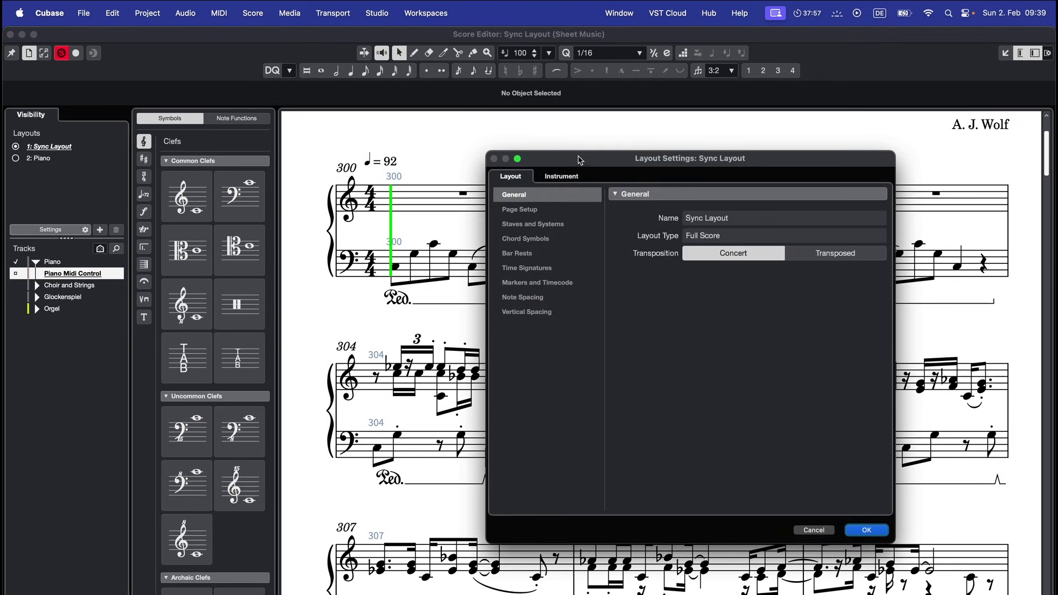
click(549, 299)
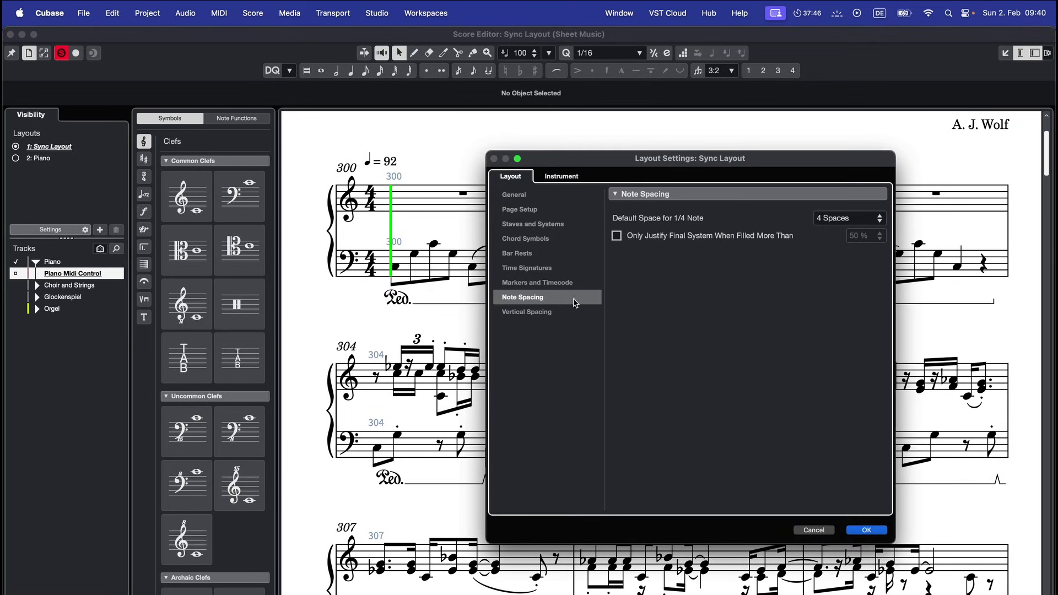
click(881, 216)
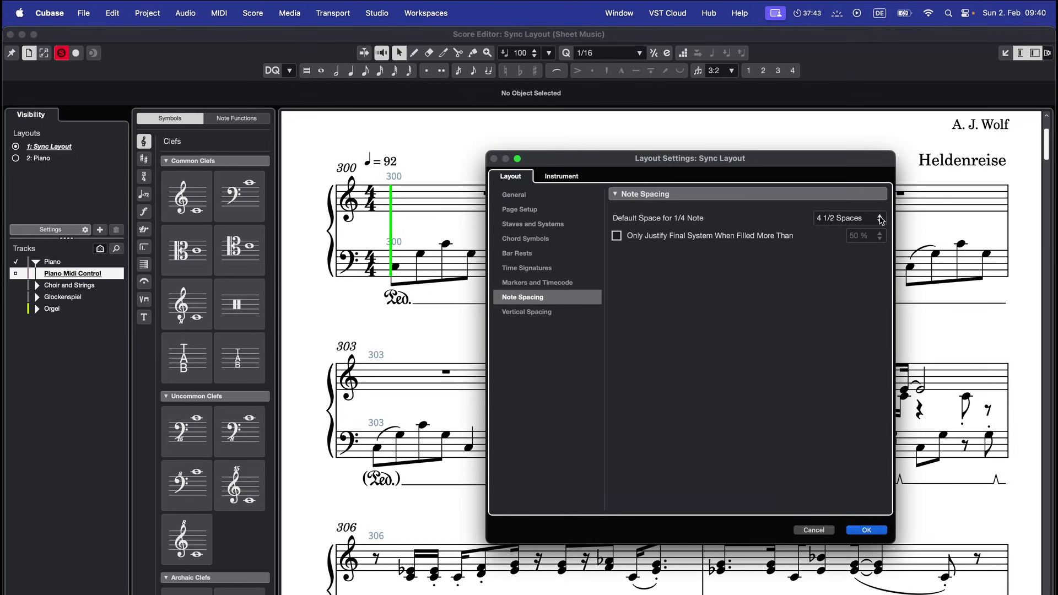
click(880, 216)
click(880, 216)
click(880, 216)
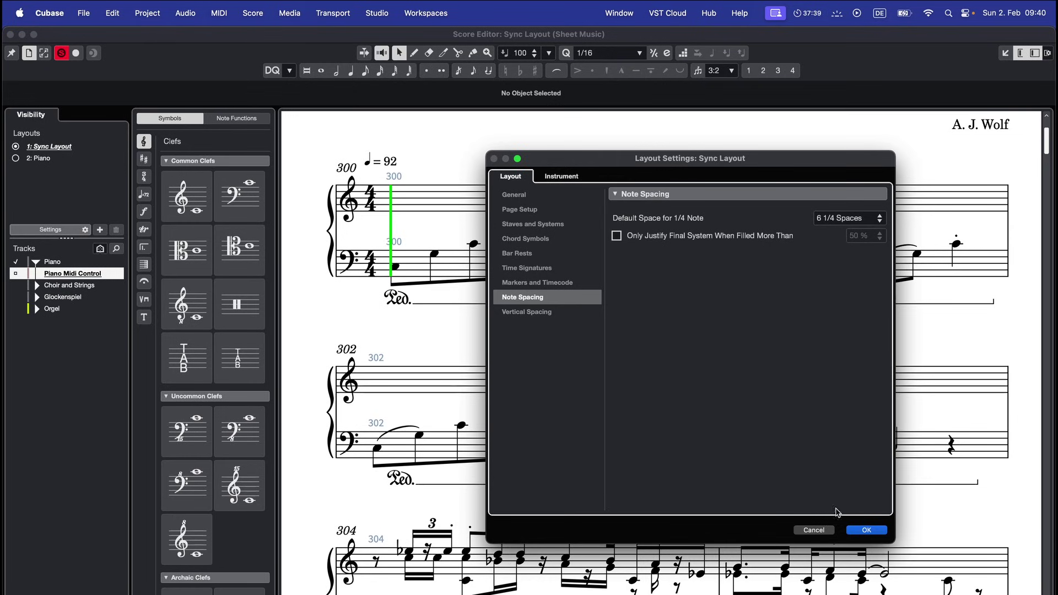
click(866, 530)
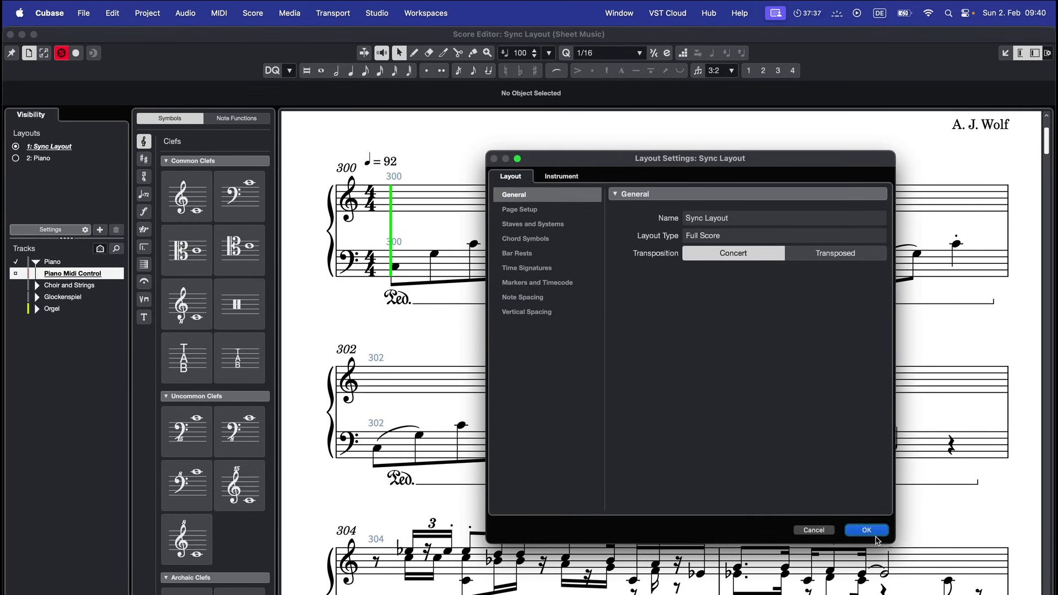
click(867, 530)
scroll(864, 529, down, 5)
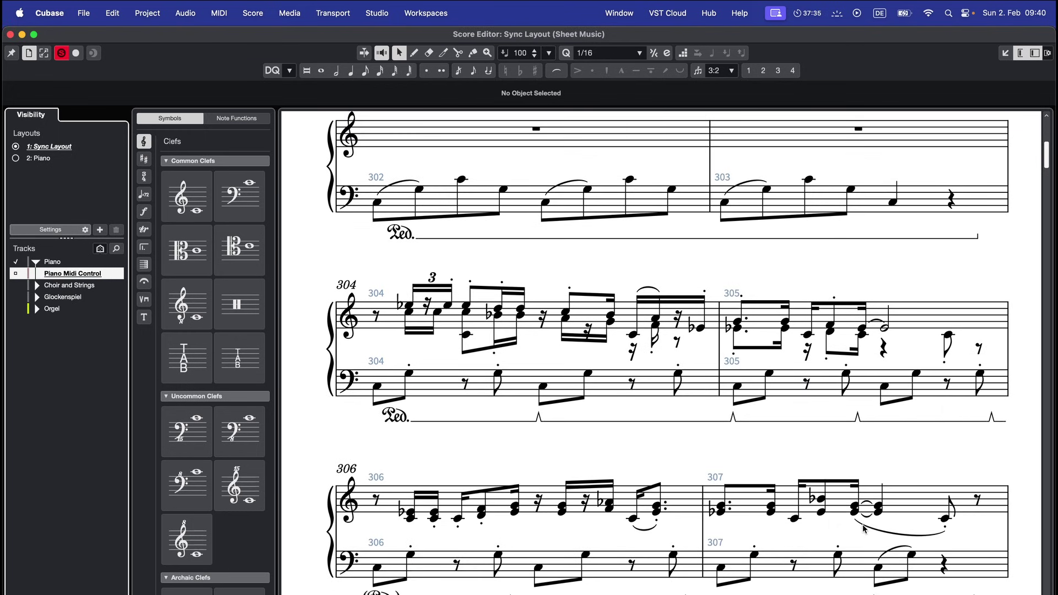
scroll(857, 522, down, 2)
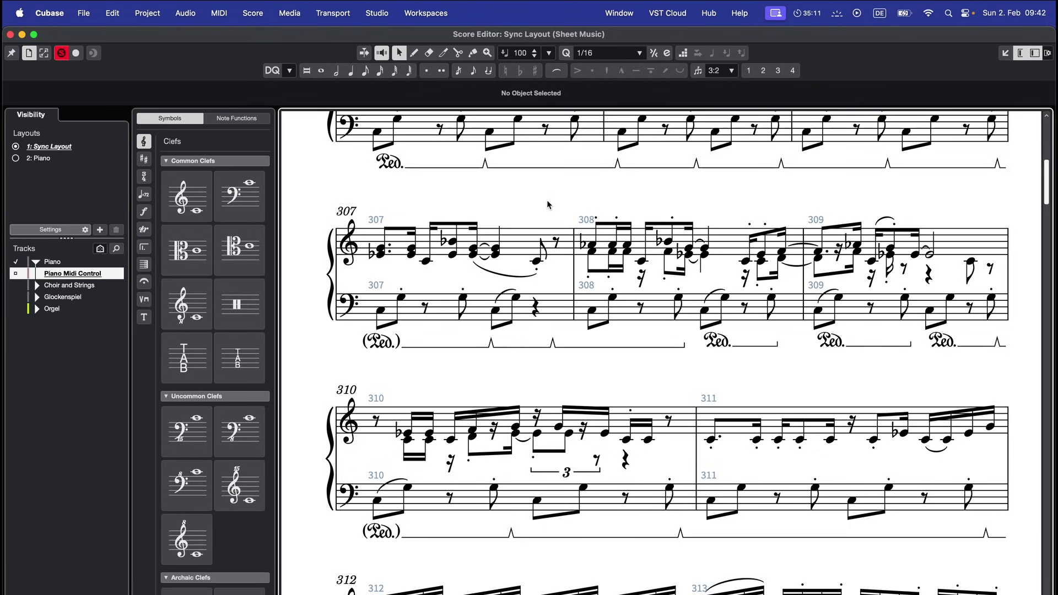
- Enable Fixed Number of Bars per System at 3 Bars in the Staves and Systems settings
click(53, 230)
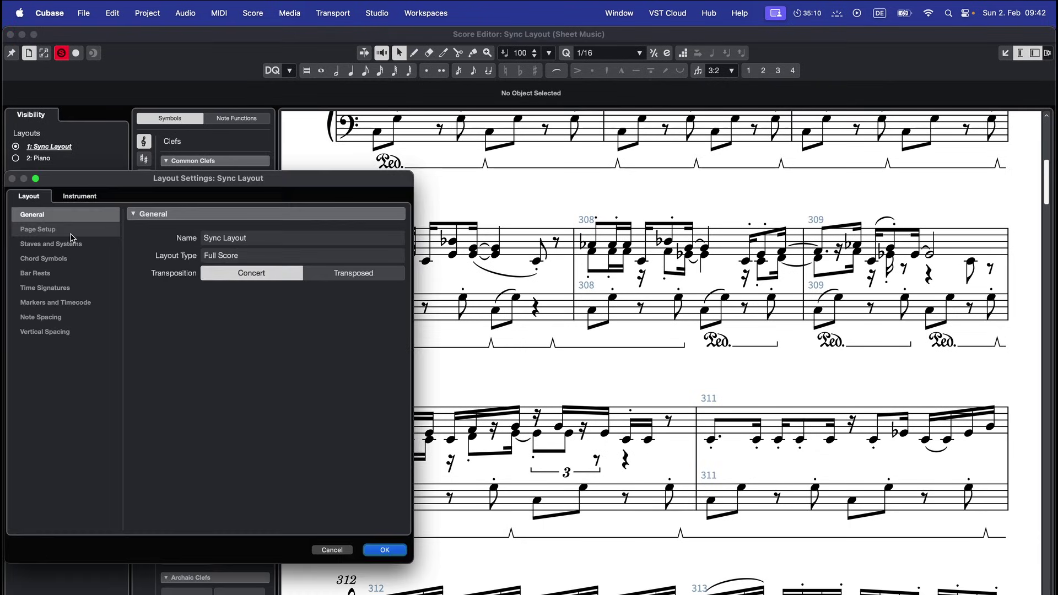
click(71, 250)
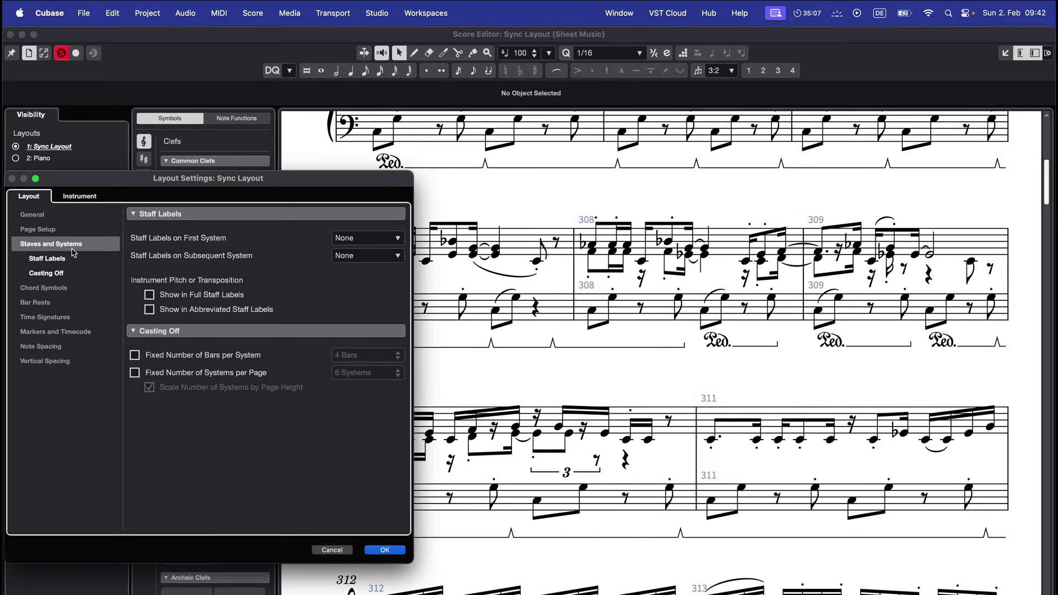
click(186, 357)
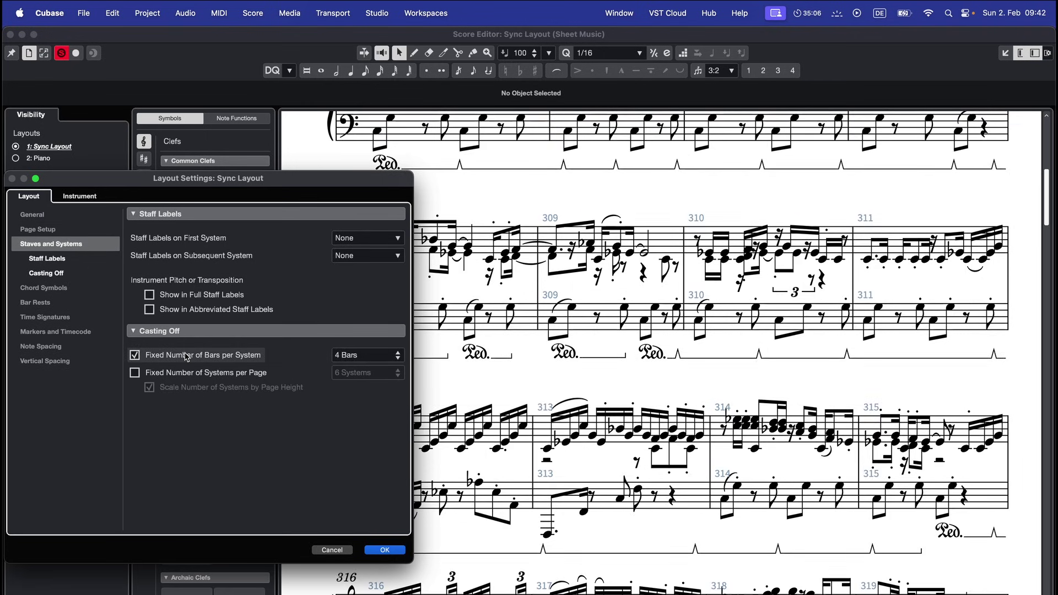
click(398, 360)
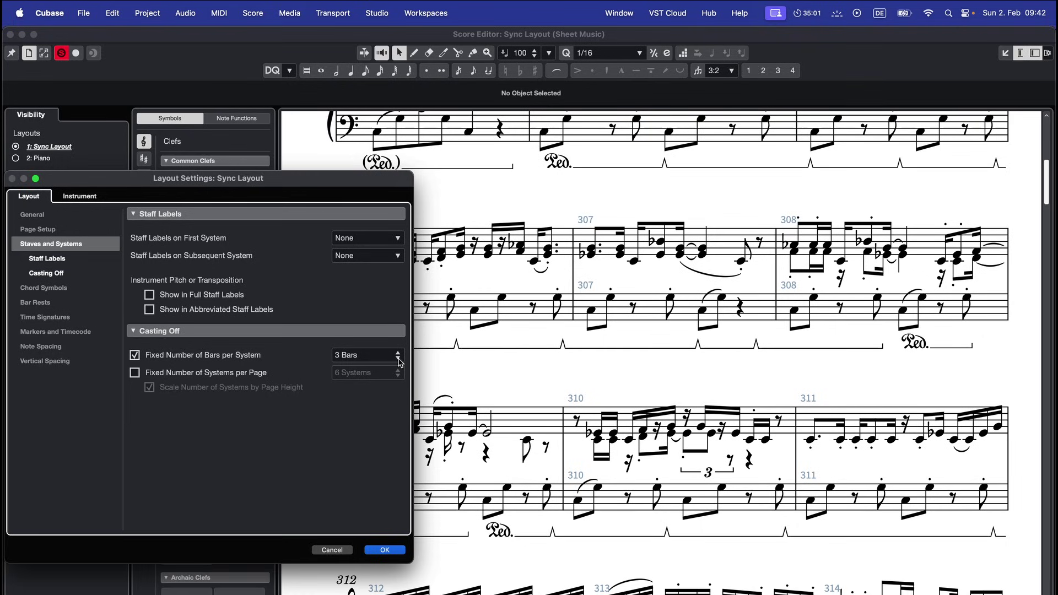
click(398, 359)
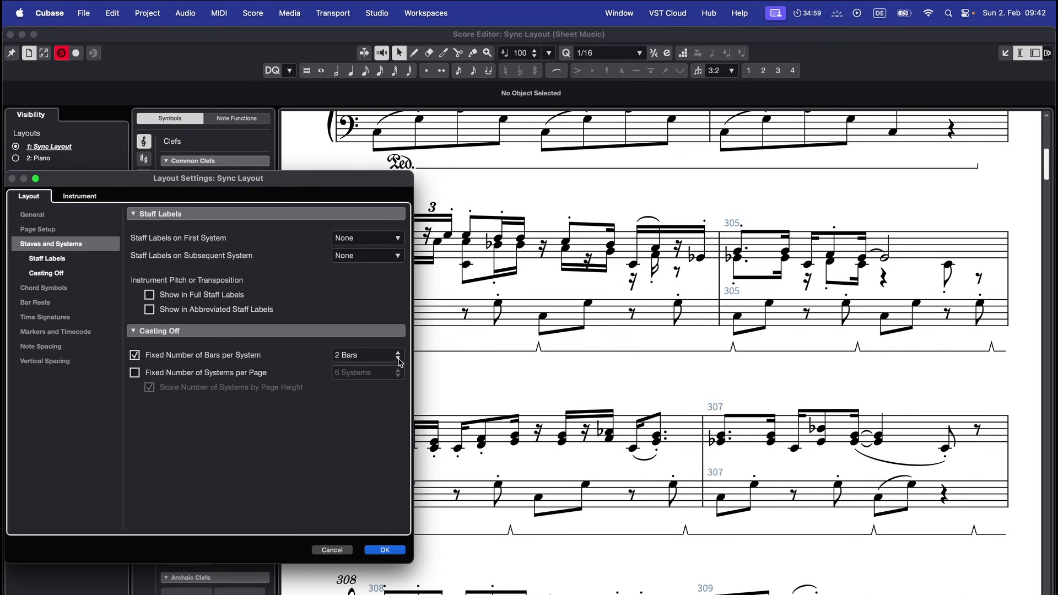
click(398, 355)
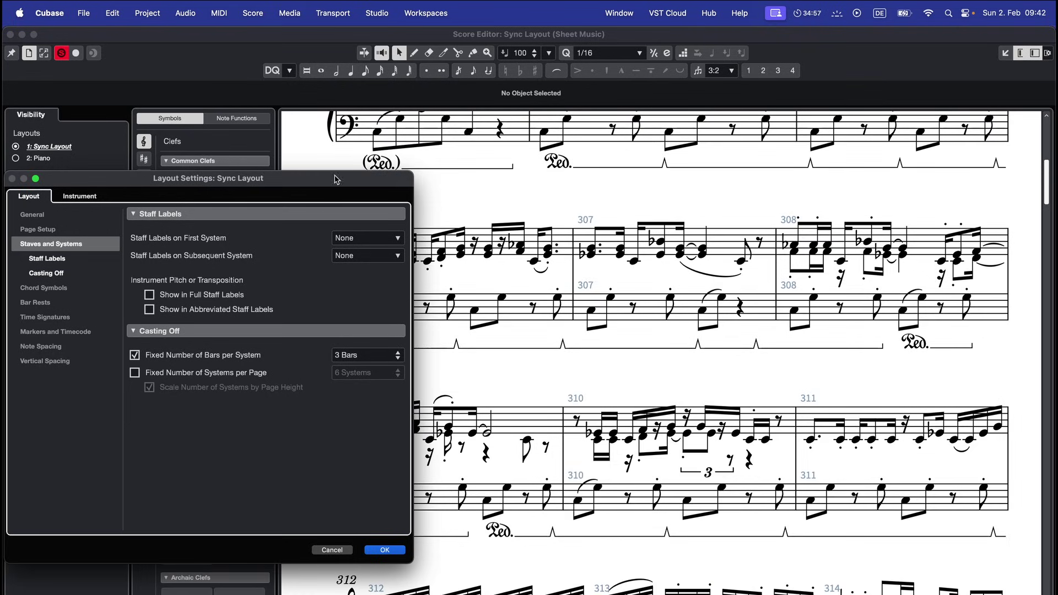
drag(337, 179, 379, 395)
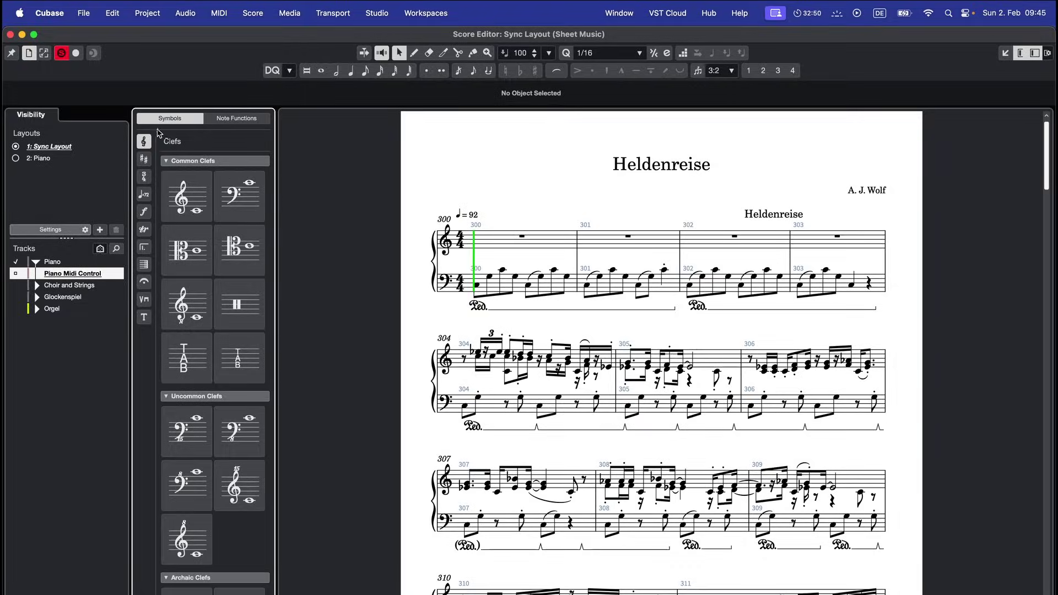
- Insert a three-flat C minor key signature at bar 300 from the key signature palette
click(143, 159)
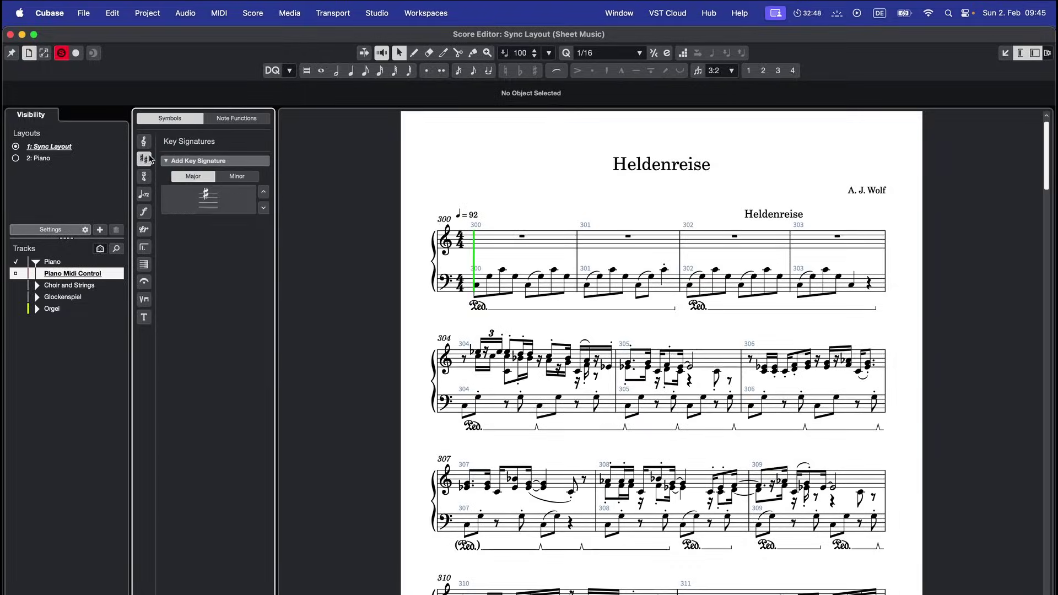
click(247, 205)
click(264, 210)
click(264, 210)
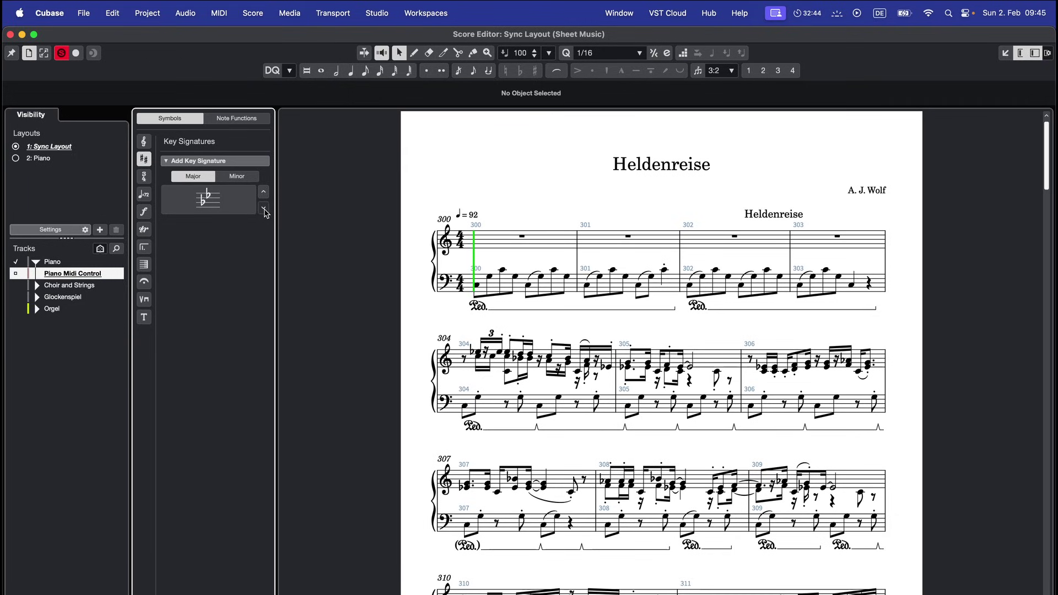
click(237, 176)
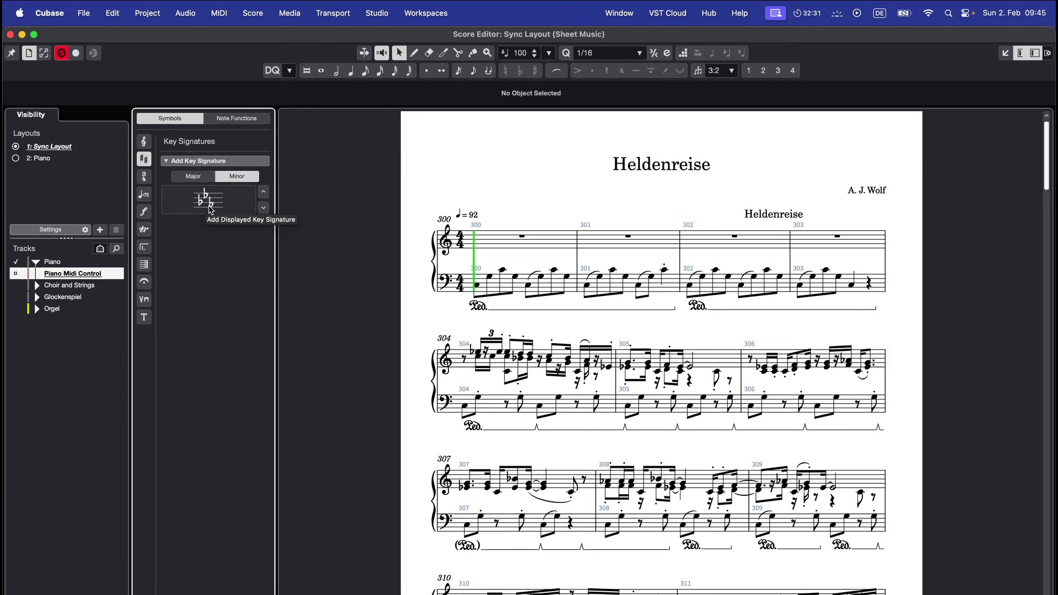
mouse_move(228, 201)
mouse_down()
mouse_move(366, 246)
mouse_move(472, 255)
mouse_move(467, 243)
mouse_up()
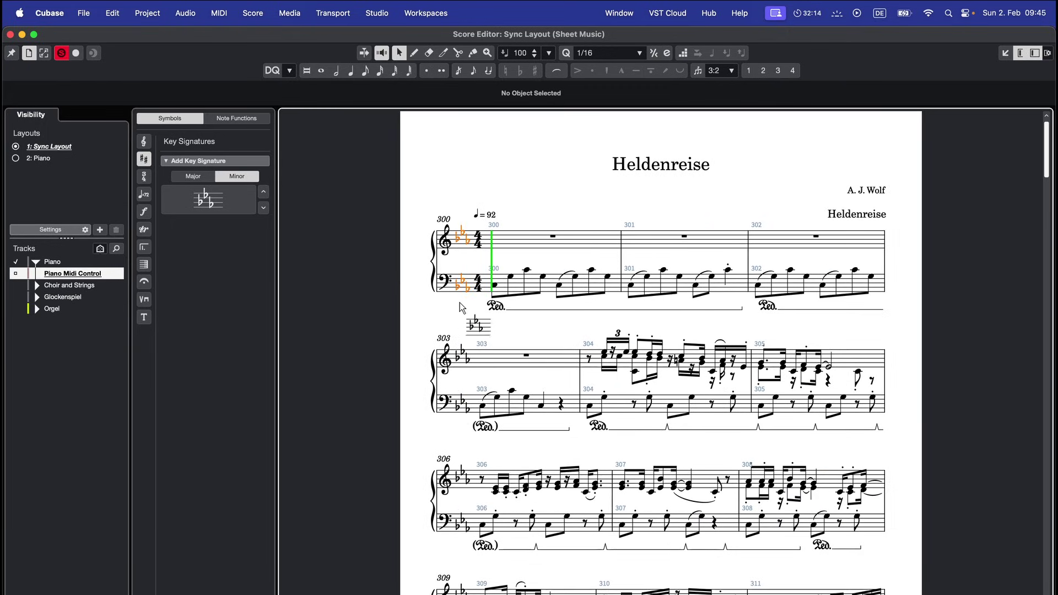
scroll(468, 331, down, 5)
scroll(473, 337, down, 10)
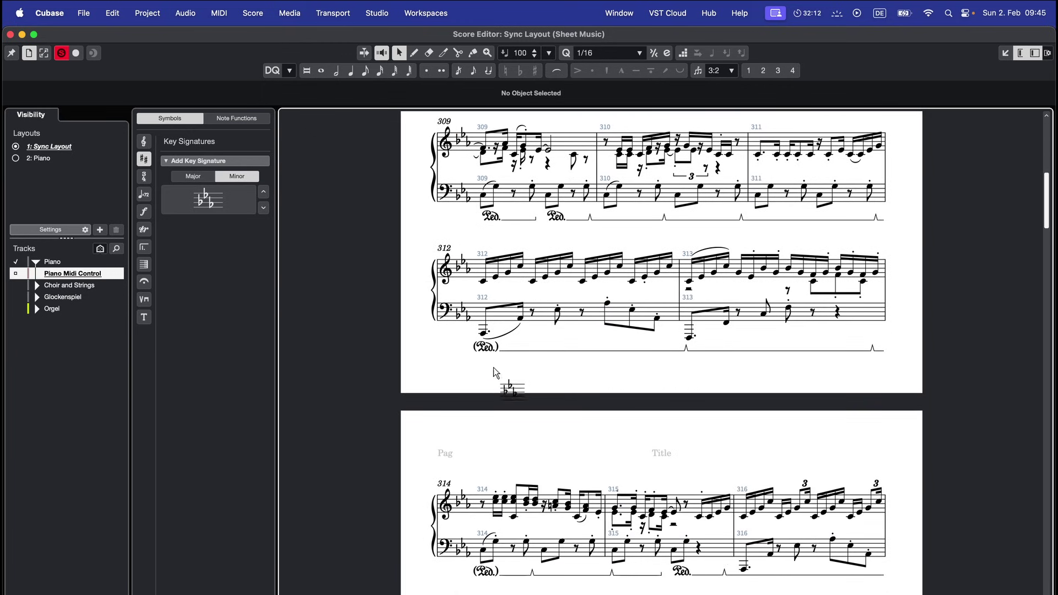
scroll(447, 281, down, 3)
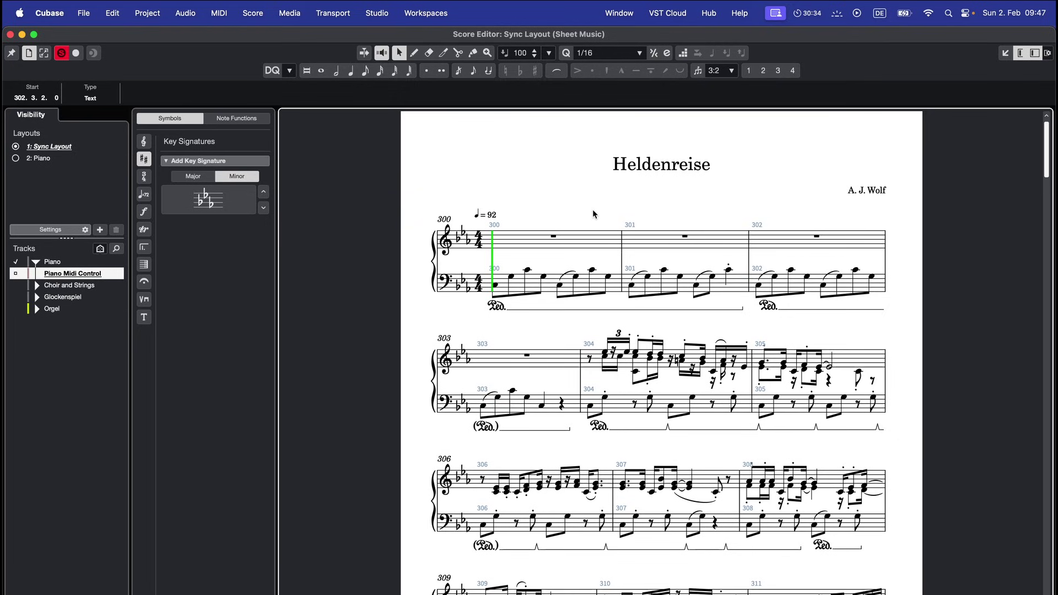
- Replace the header text with title 'T', lyricist 'Lyricist' and copyright '2025'
click(259, 8)
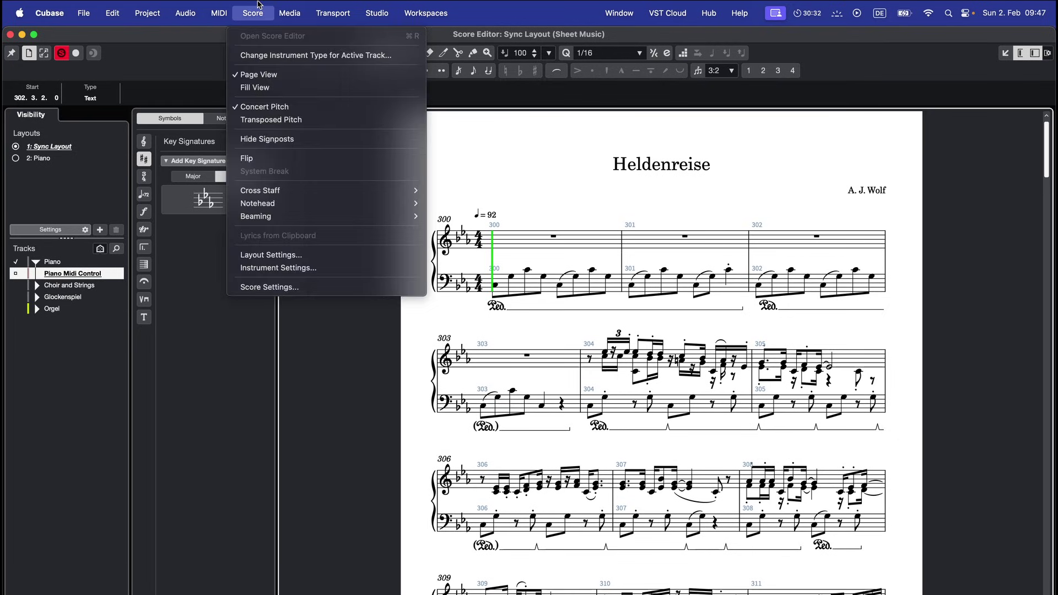
click(291, 287)
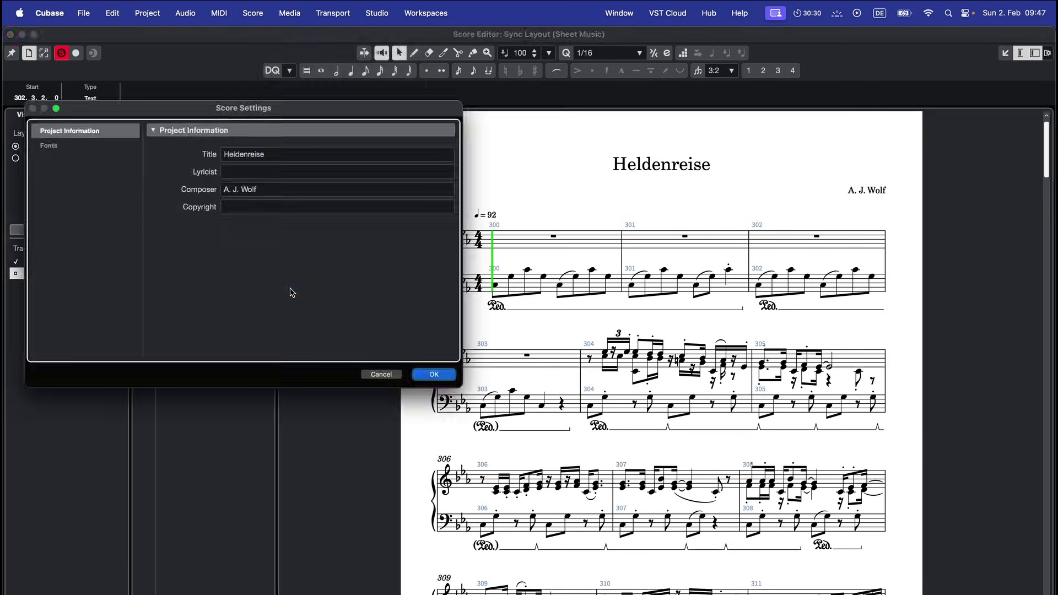
double_click(496, 191)
text(Title)
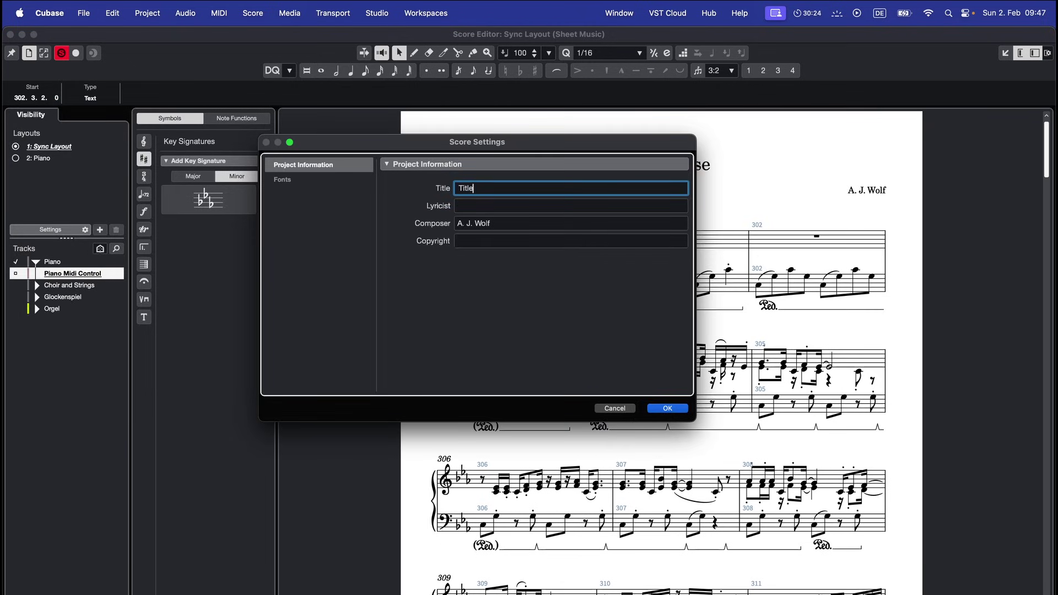
key(Tab)
drag(550, 142, 534, 185)
text(Lyricist)
click(512, 284)
text(2025)
click(657, 450)
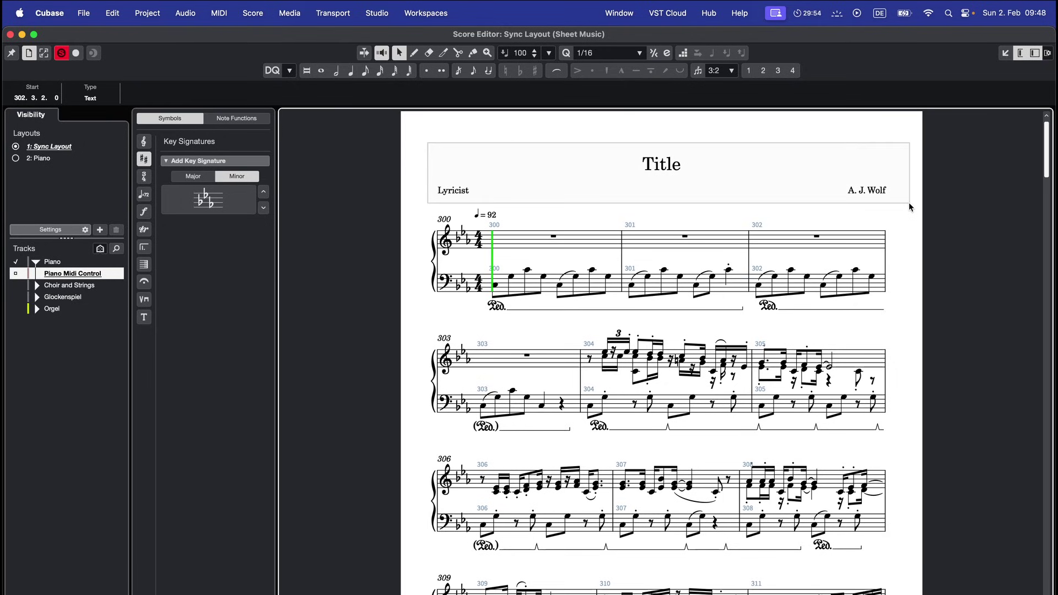
- Empty the Title, Lyricist, Composer and Copyright fields and apply the blank header
click(253, 13)
click(271, 286)
click(496, 231)
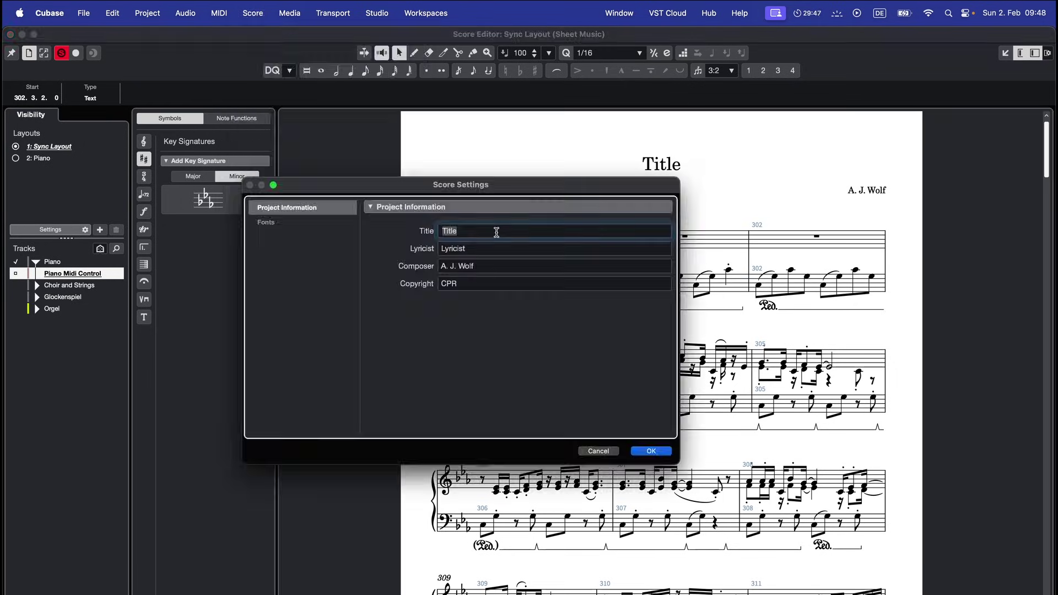
key(BackSpace)
click(492, 246)
key(BackSpace)
click(497, 267)
key(BackSpace)
click(503, 286)
key(BackSpace)
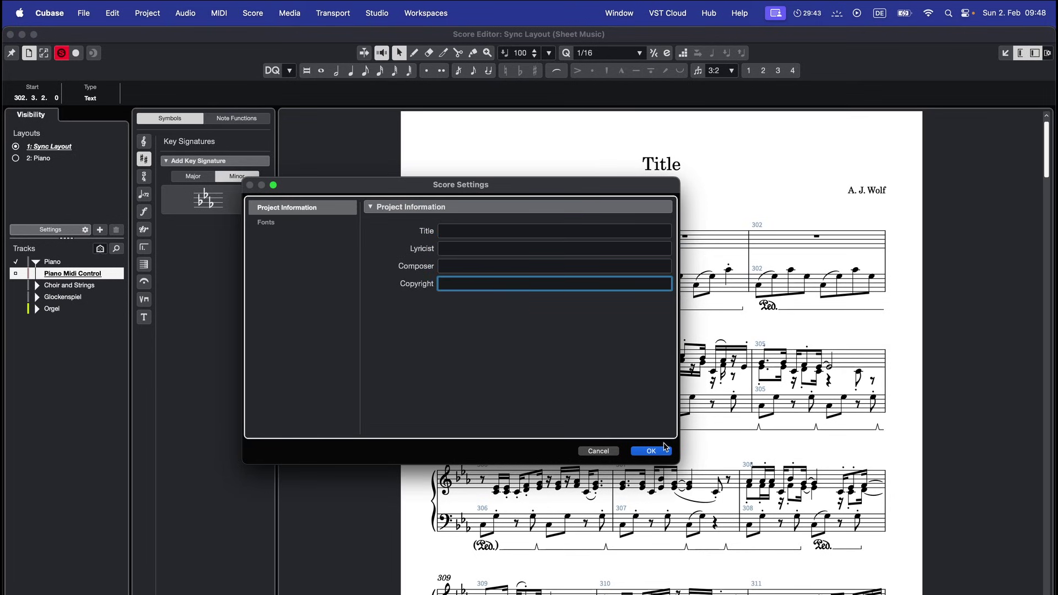
click(651, 451)
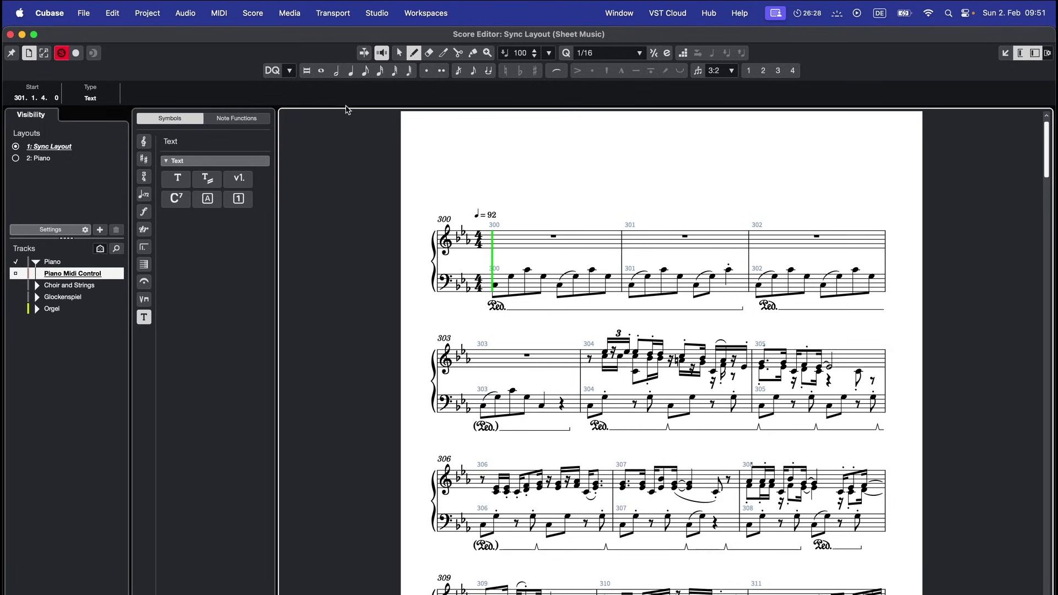
- Audition the Finale Ash, Broadway, Jazz, Golden Age, Leland and Leipzig music fonts, then change the text font
click(249, 9)
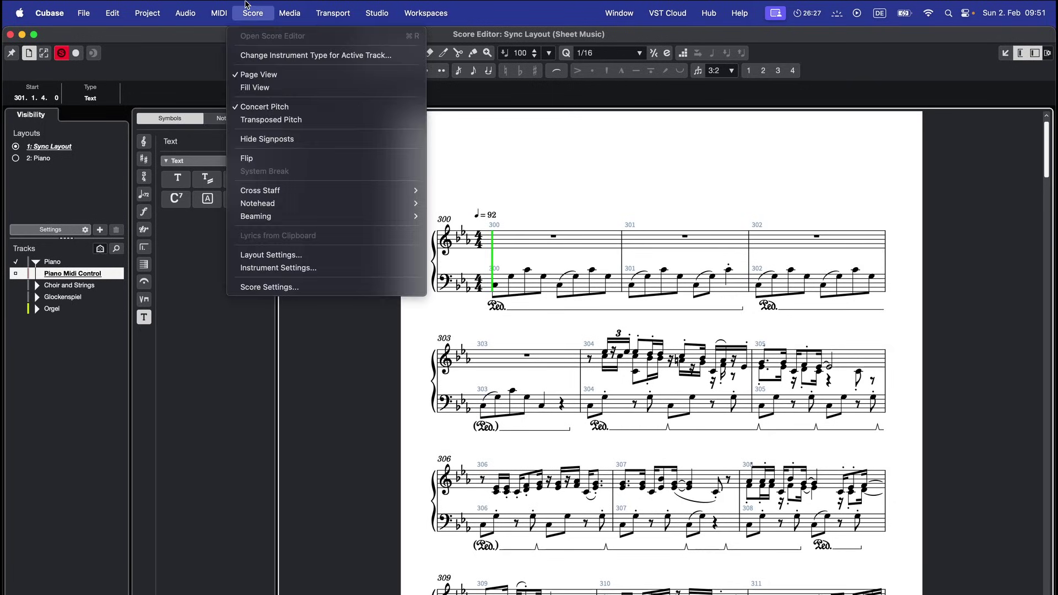
click(298, 286)
click(323, 226)
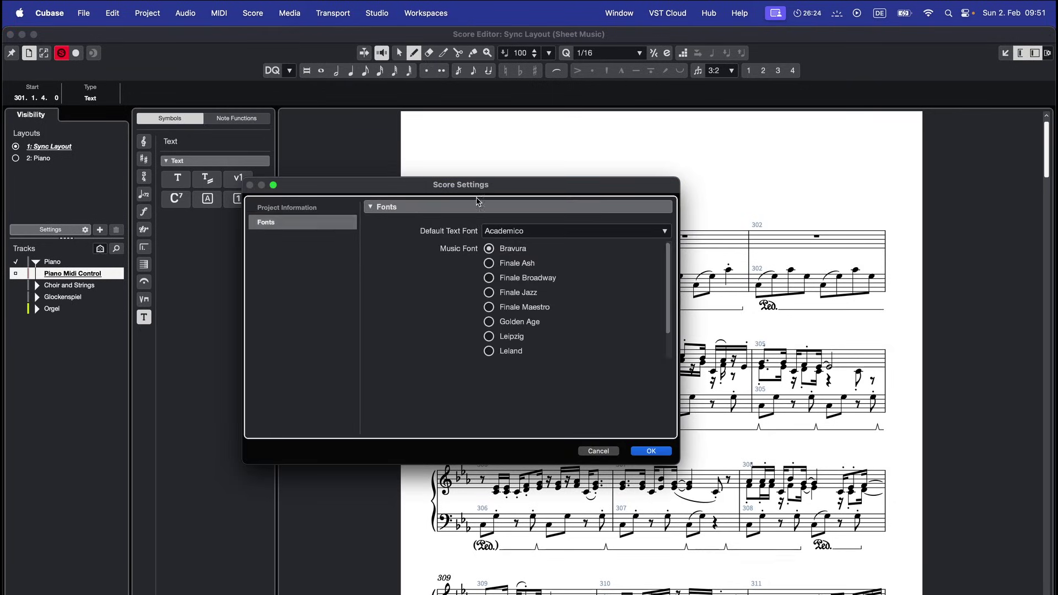
drag(488, 192, 227, 90)
click(385, 242)
click(394, 257)
click(398, 271)
click(396, 301)
click(218, 257)
click(228, 246)
click(281, 136)
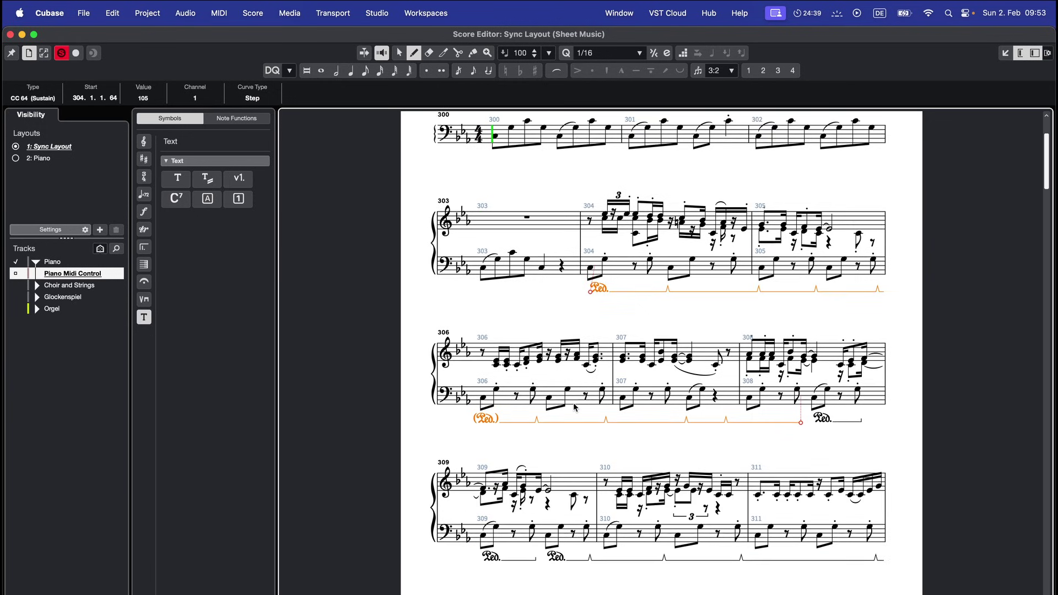
- Delete the Ped. markings in bars 304–311, including the one in bar 308
key(Delete)
click(838, 422)
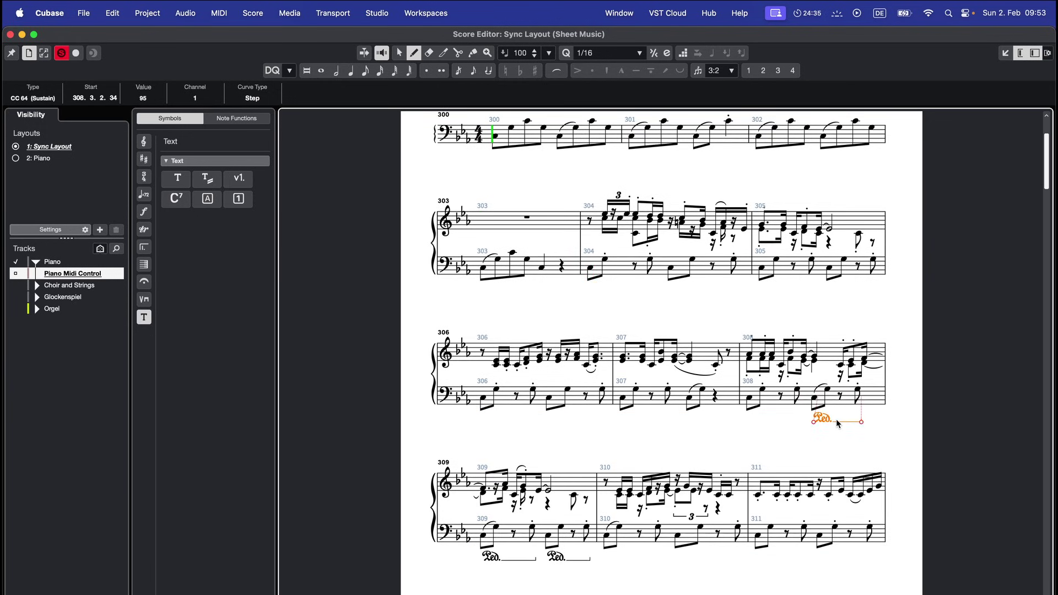
key(Delete)
- Turn off Auto Pedal Lines in the piano's instrument layout settings
scroll(401, 246, up, 3)
click(72, 231)
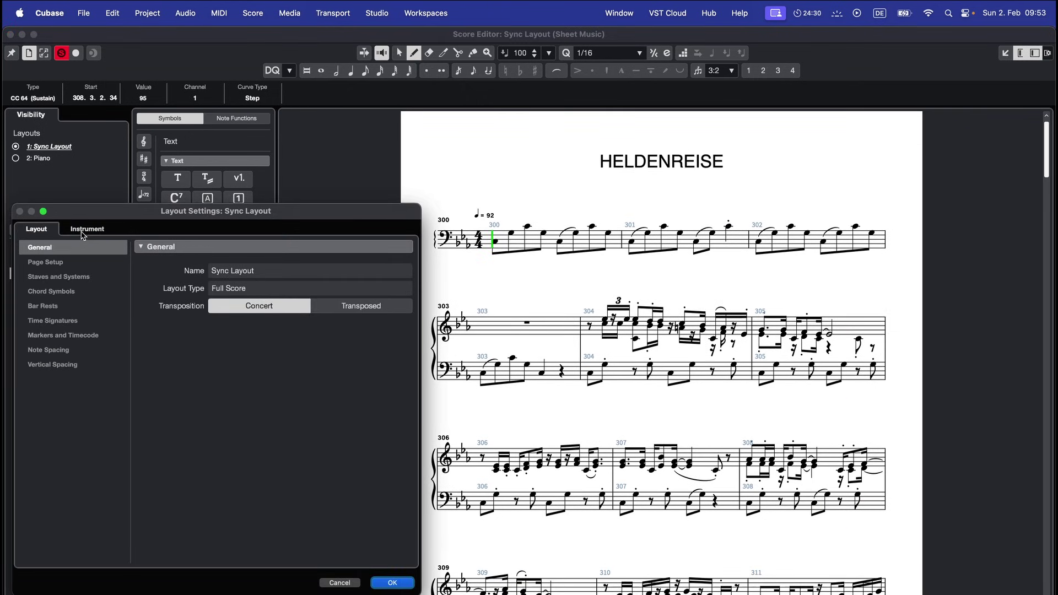
click(83, 233)
scroll(196, 369, down, 6)
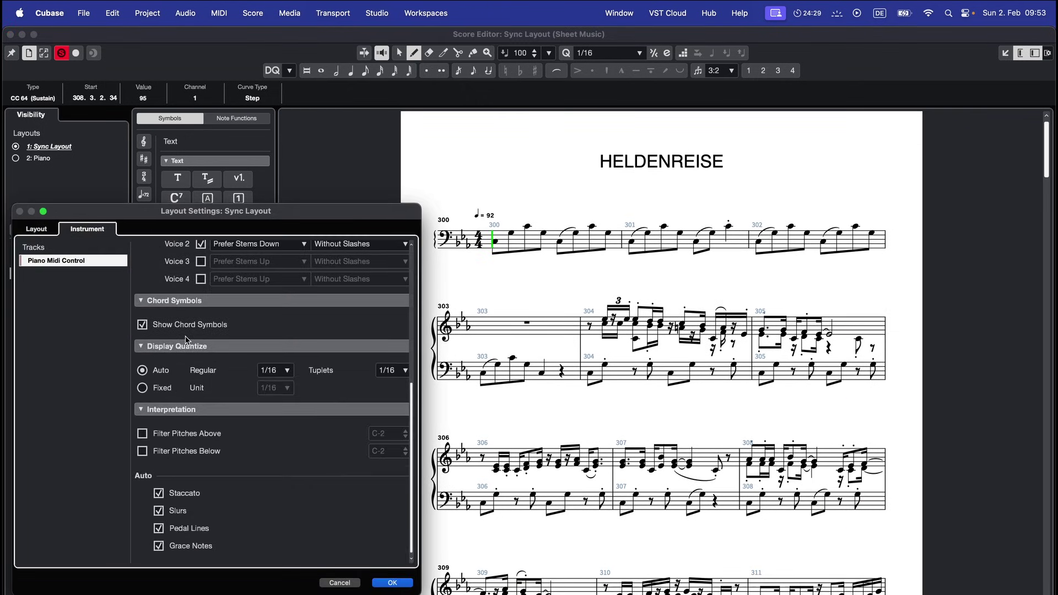
click(178, 530)
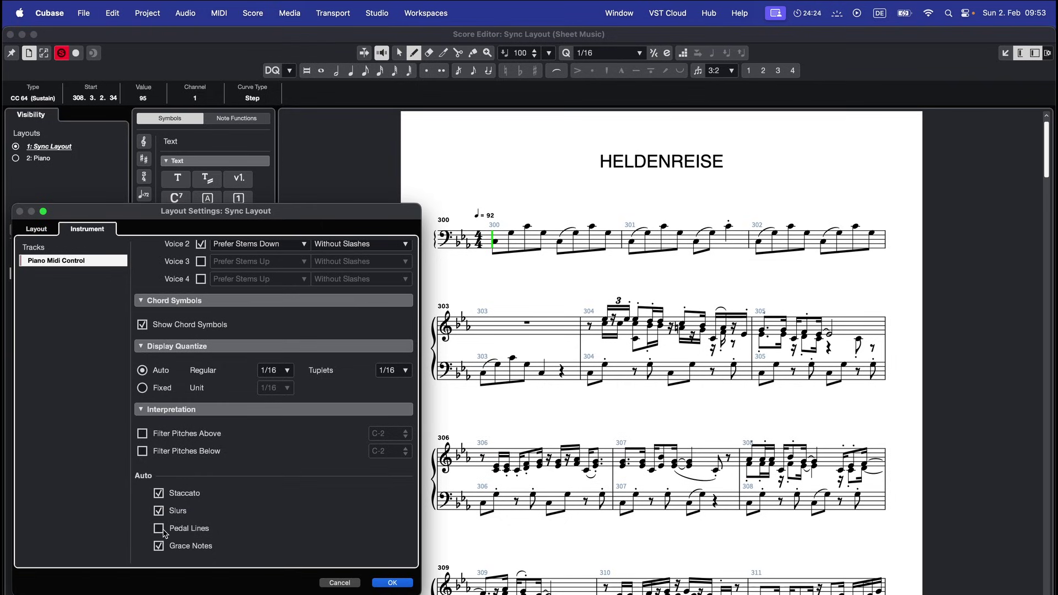
click(386, 582)
scroll(386, 581, down, 15)
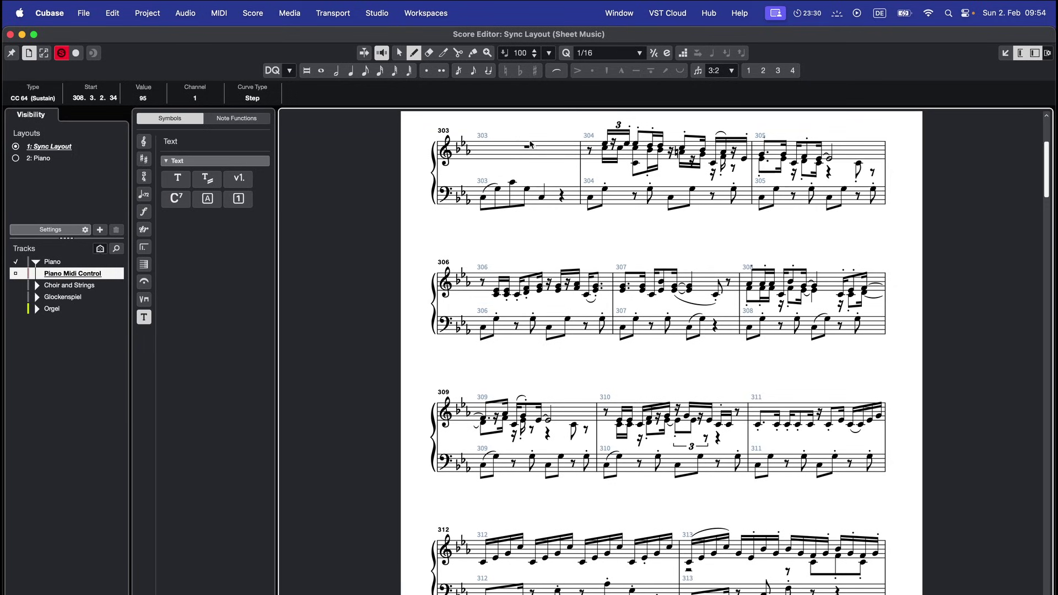
click(445, 132)
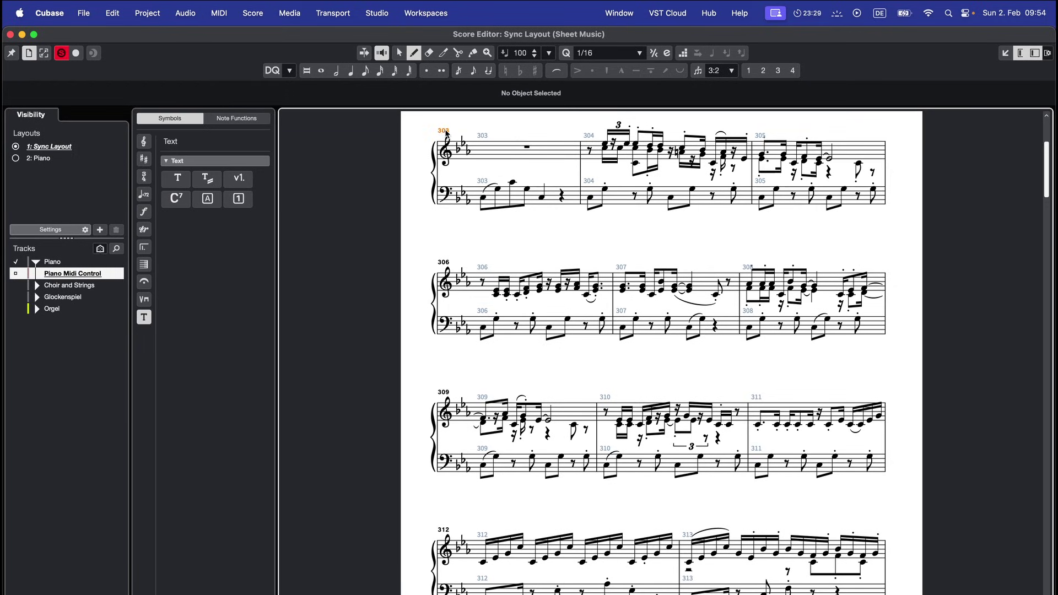
click(485, 401)
click(485, 402)
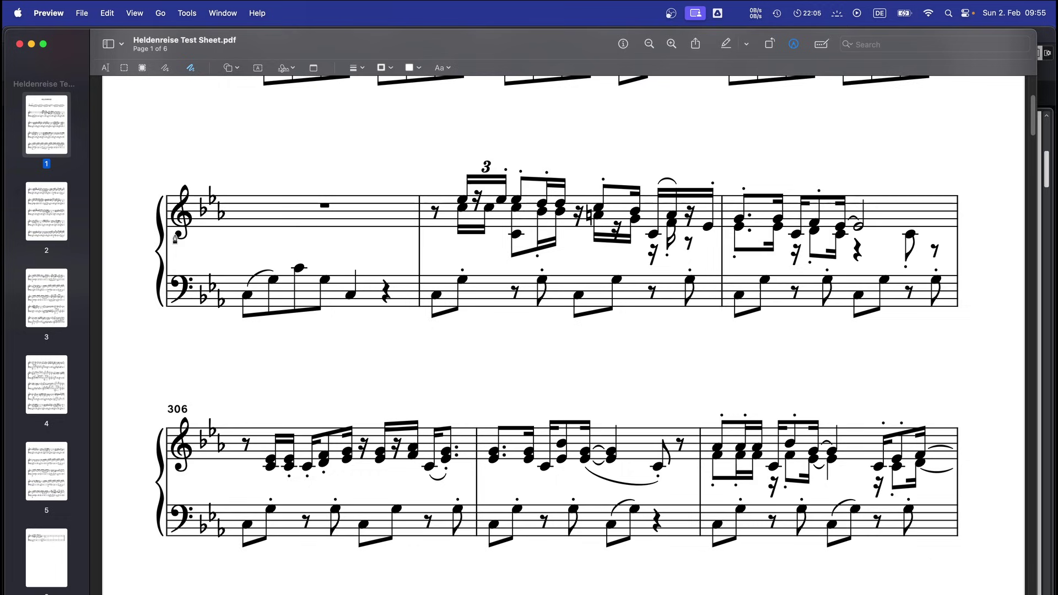
- Paint white over bar numbers 306 and 309 and the ♩ = 92 tempo marking
drag(182, 414, 197, 412)
scroll(213, 378, up, 3)
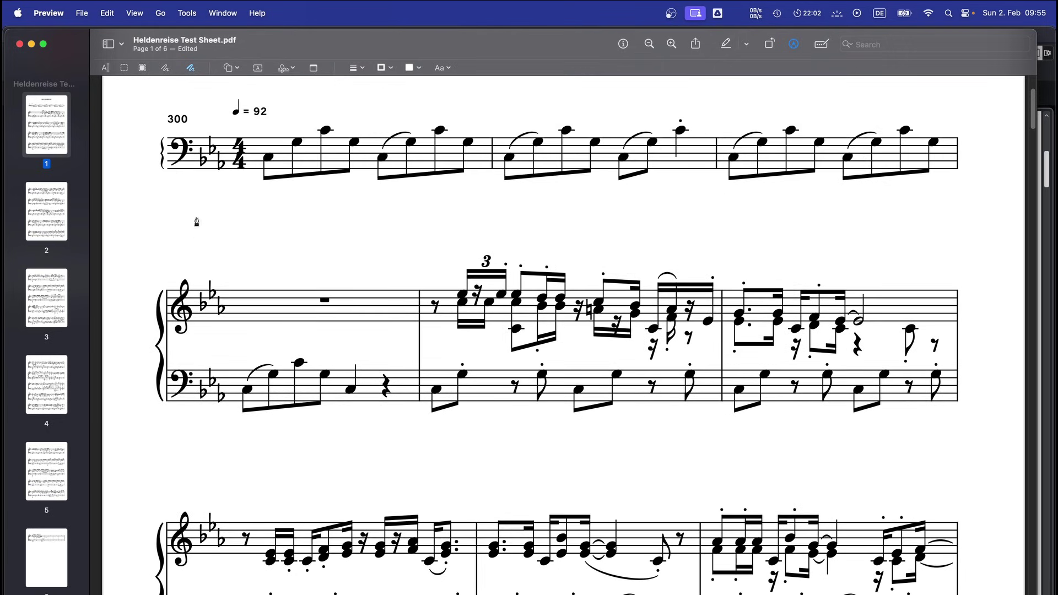
drag(267, 118, 224, 104)
scroll(236, 233, down, 8)
drag(167, 353, 188, 349)
scroll(190, 353, down, 6)
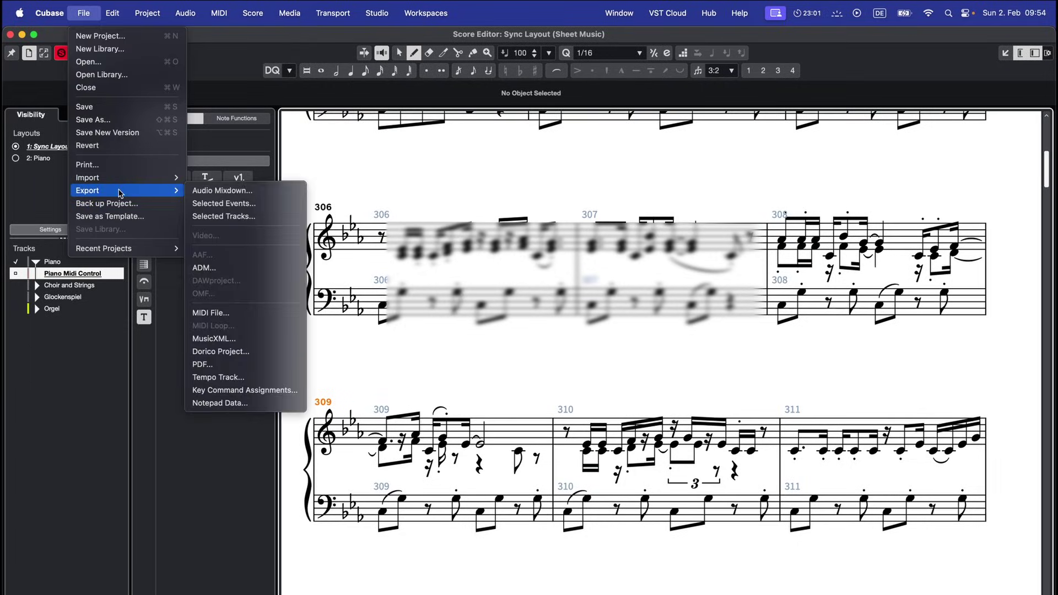
- Save the score as a PDF called 'Heldenreise Test Sheet' on the Desktop
click(266, 364)
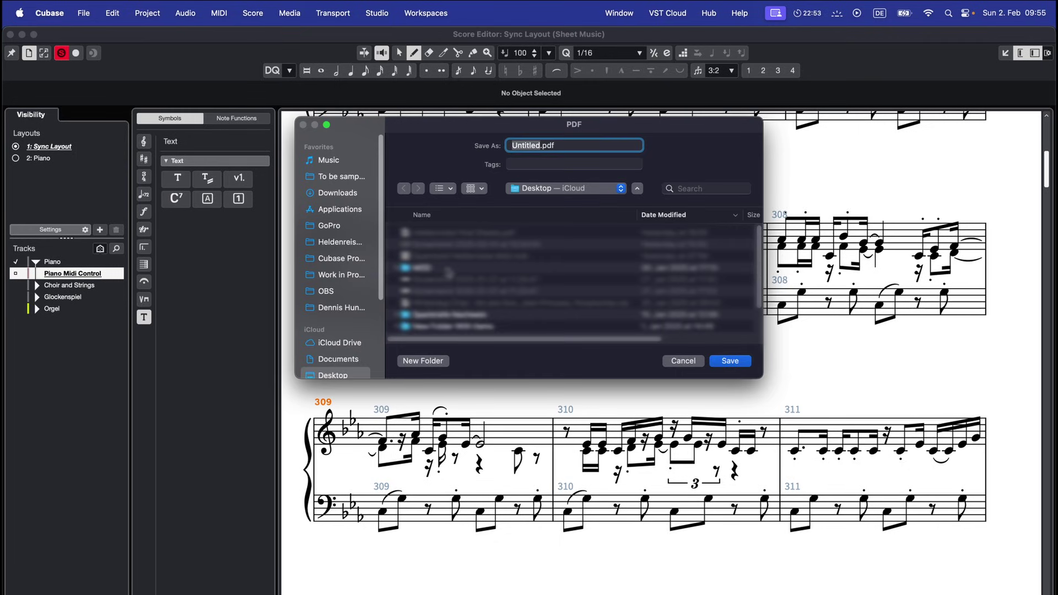
text(Heldenreise Test Sheet)
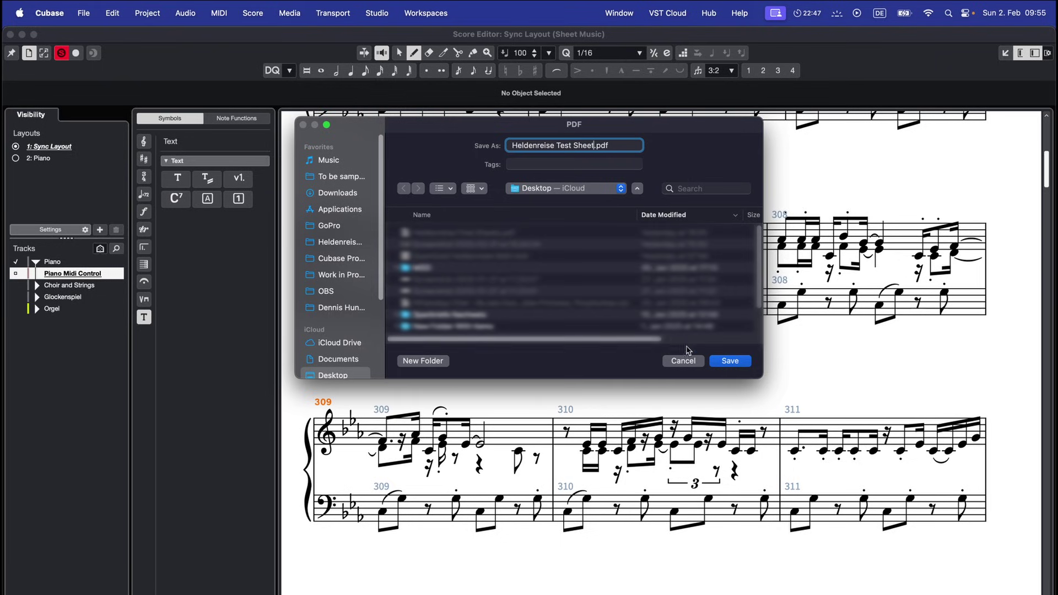
click(731, 361)
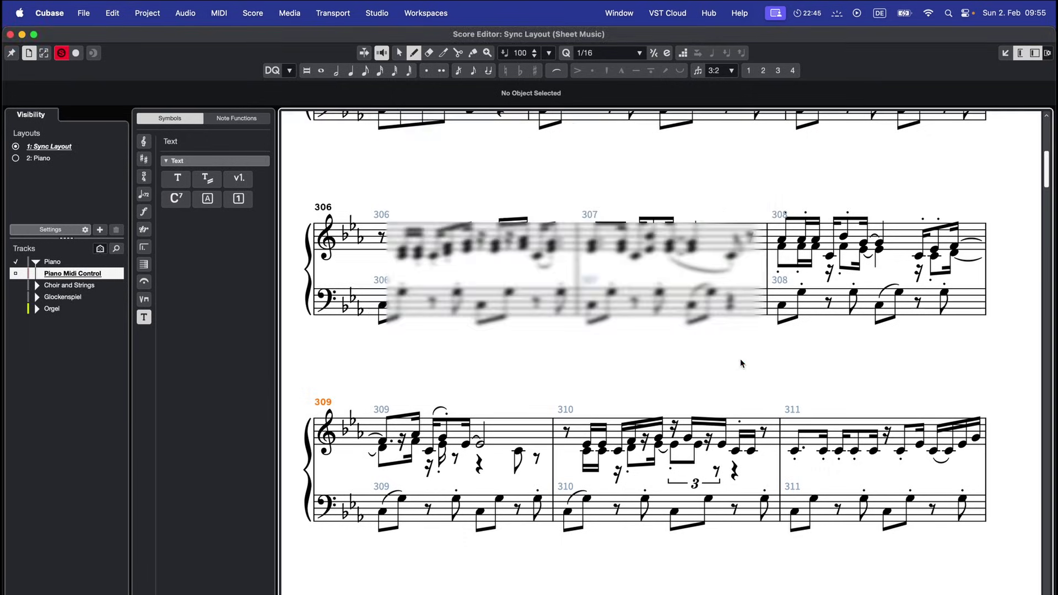